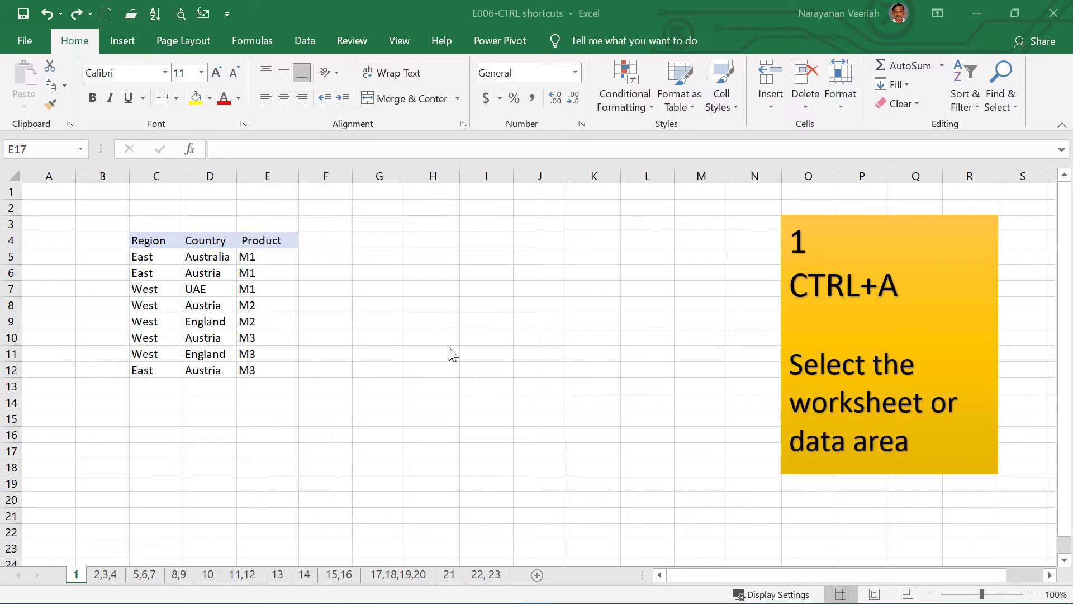
Select the entire worksheet with Ctrl+A, then only the table data C4:E12.
click(426, 322)
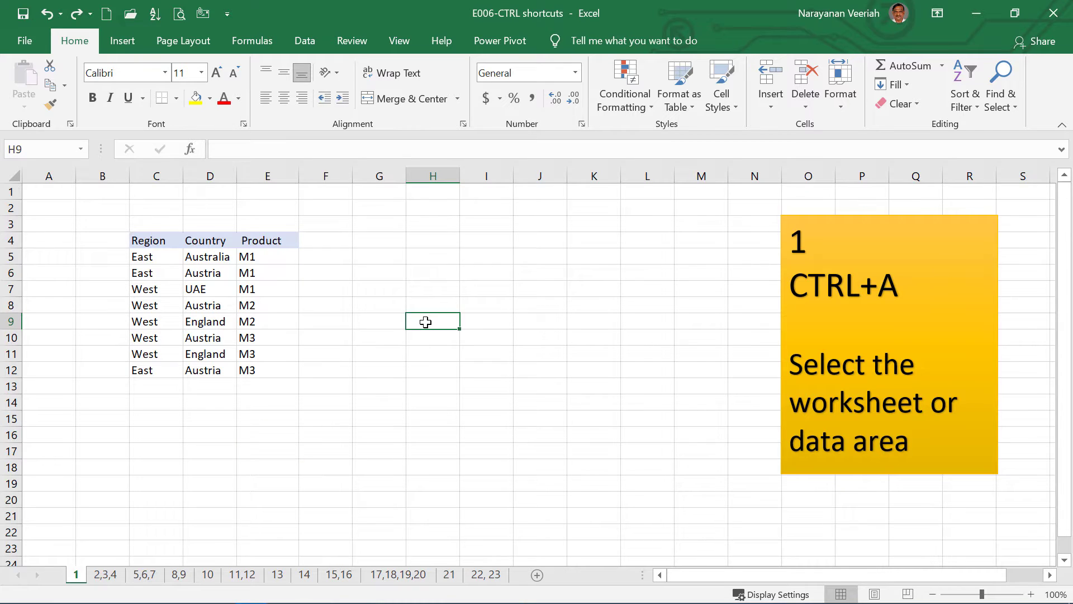
key(ctrl+a)
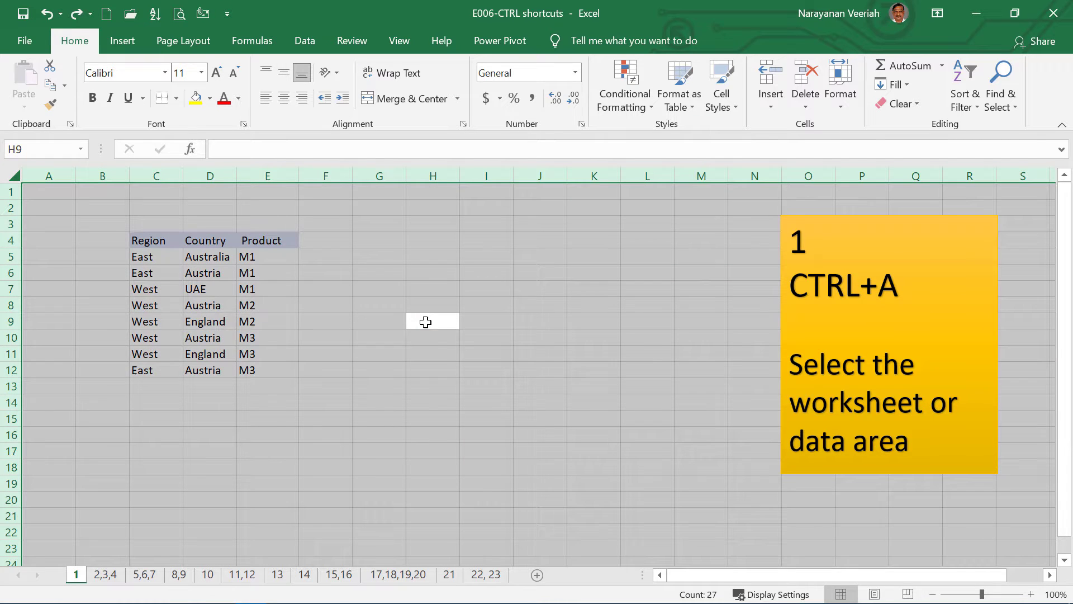
click(203, 308)
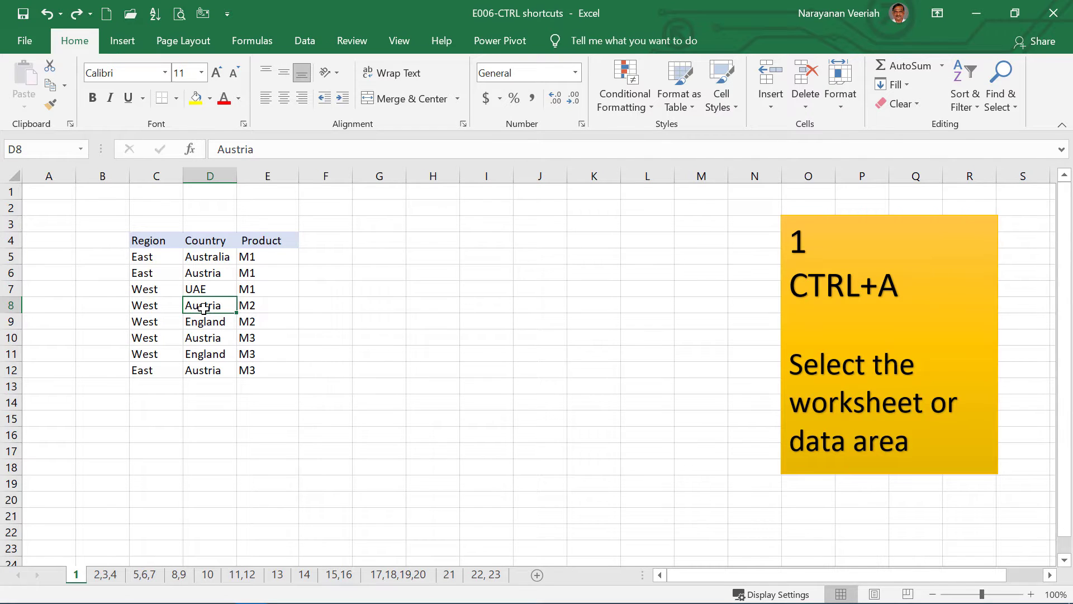
key(ctrl+a)
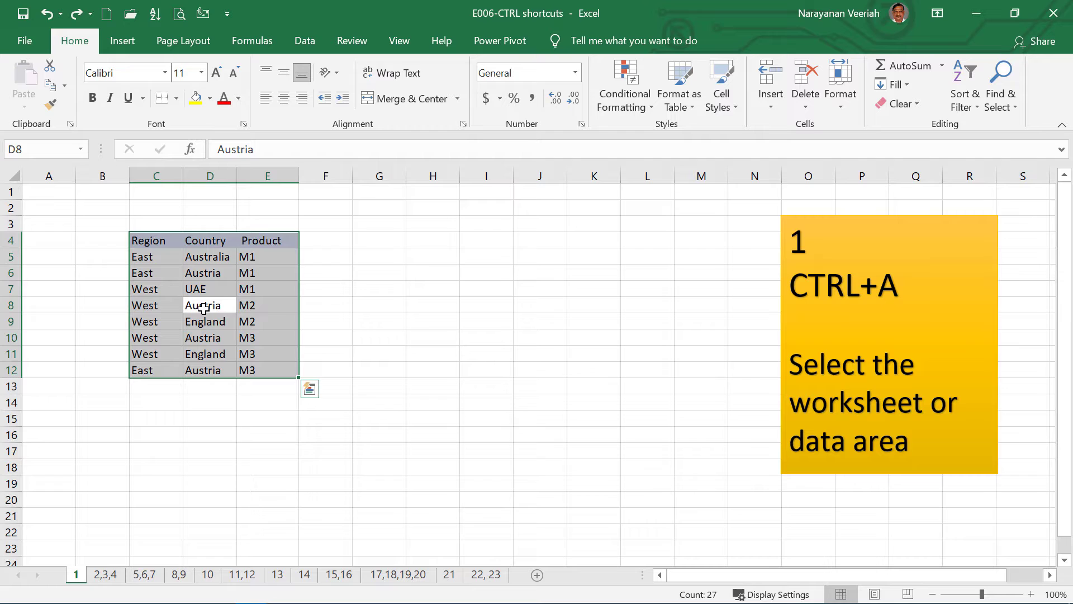
Repeat: select the whole sheet again, then just the table's data block.
click(389, 323)
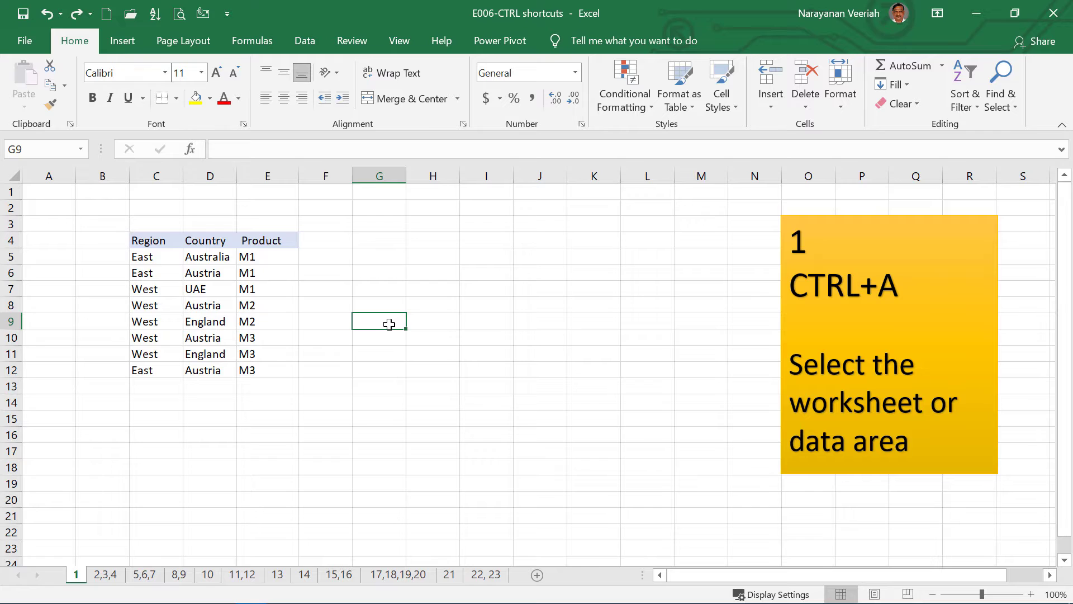
key(ctrl+a)
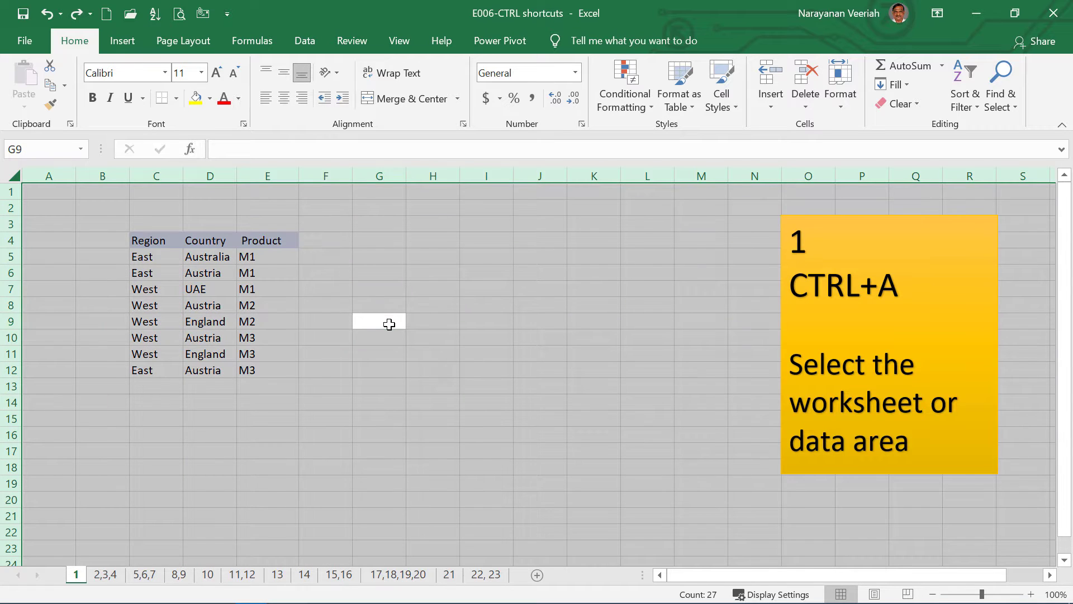
click(149, 307)
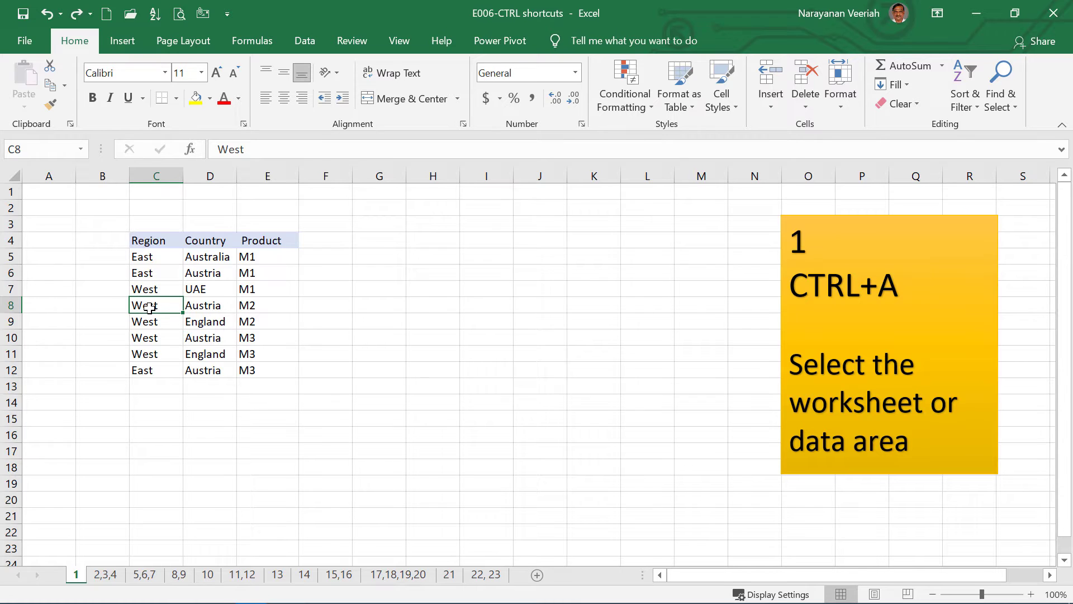
key(ctrl+a)
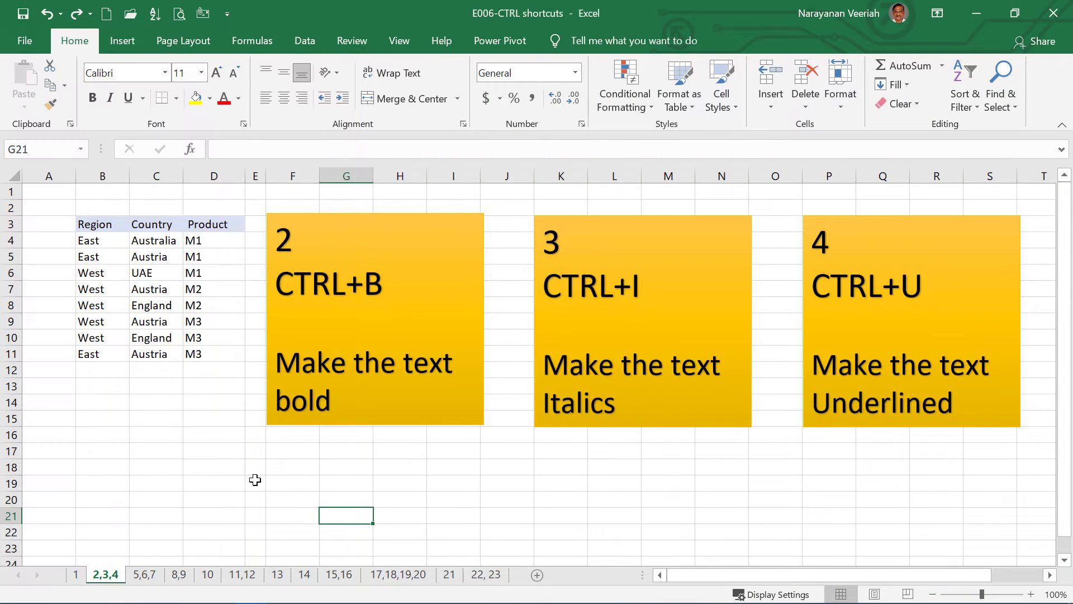
Bold the Region values B4:B11, then remove the bold again.
drag(89, 241, 90, 354)
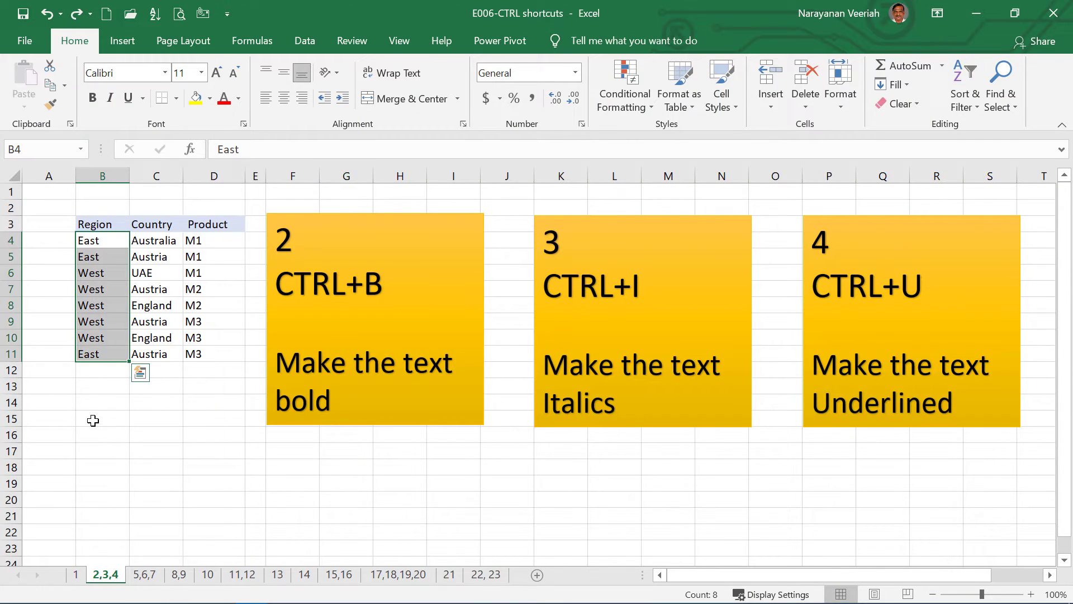
key(ctrl+b)
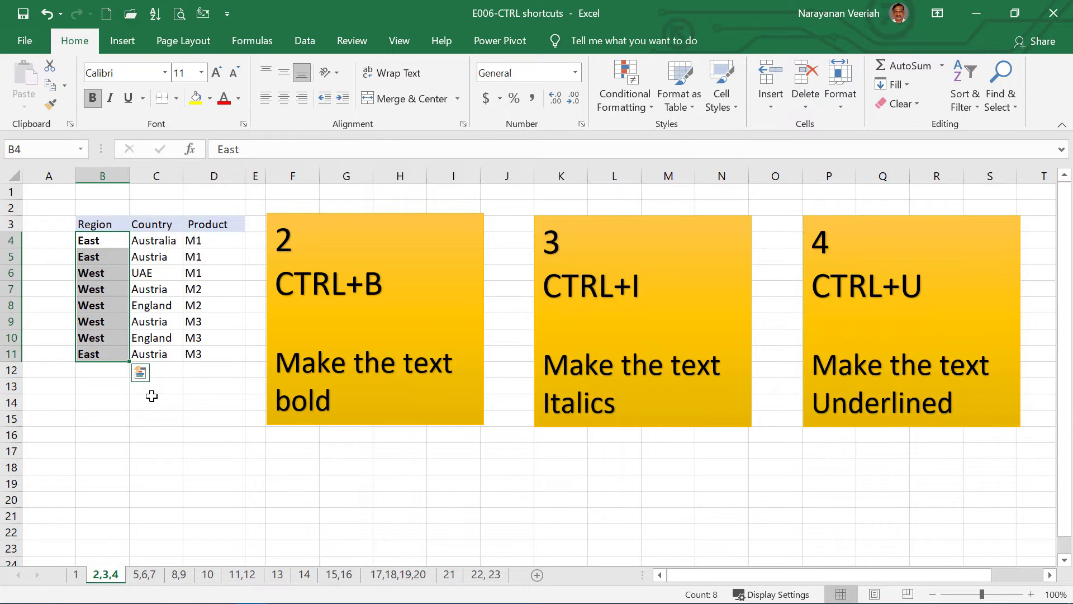
key(ctrl+b)
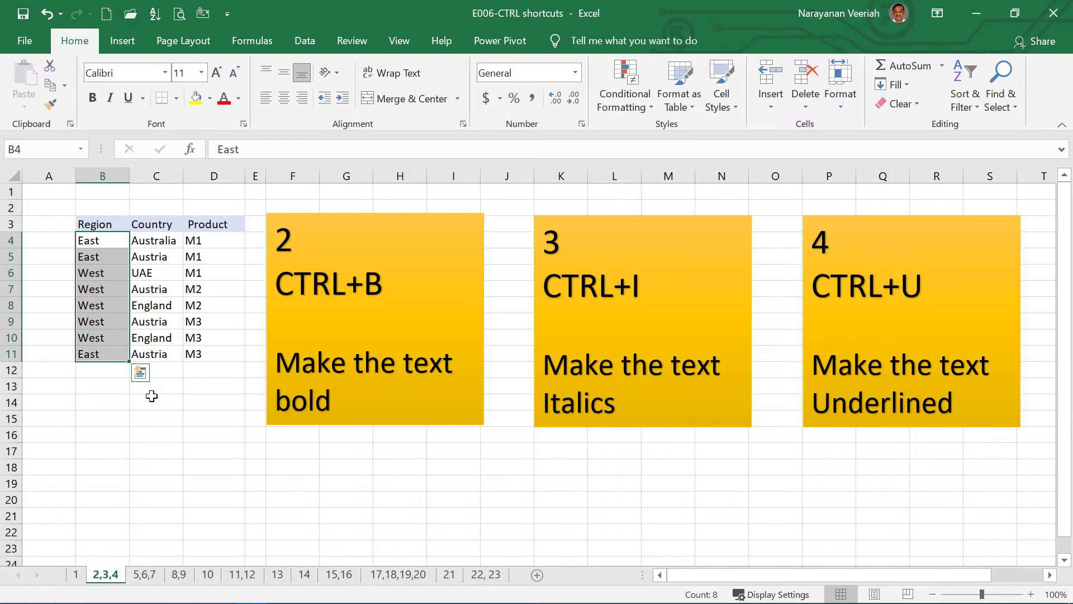
Underline the Region values B4:B11, then remove the underline so they stay plain.
click(153, 433)
drag(92, 242, 98, 354)
key(ctrl+u)
click(92, 367)
drag(90, 241, 98, 352)
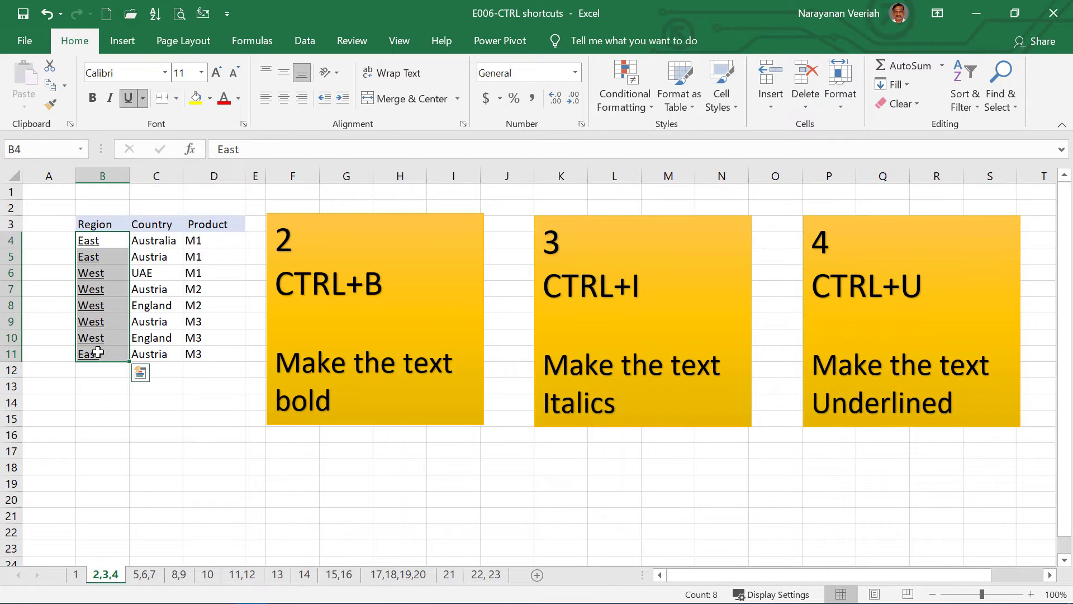
key(ctrl+u)
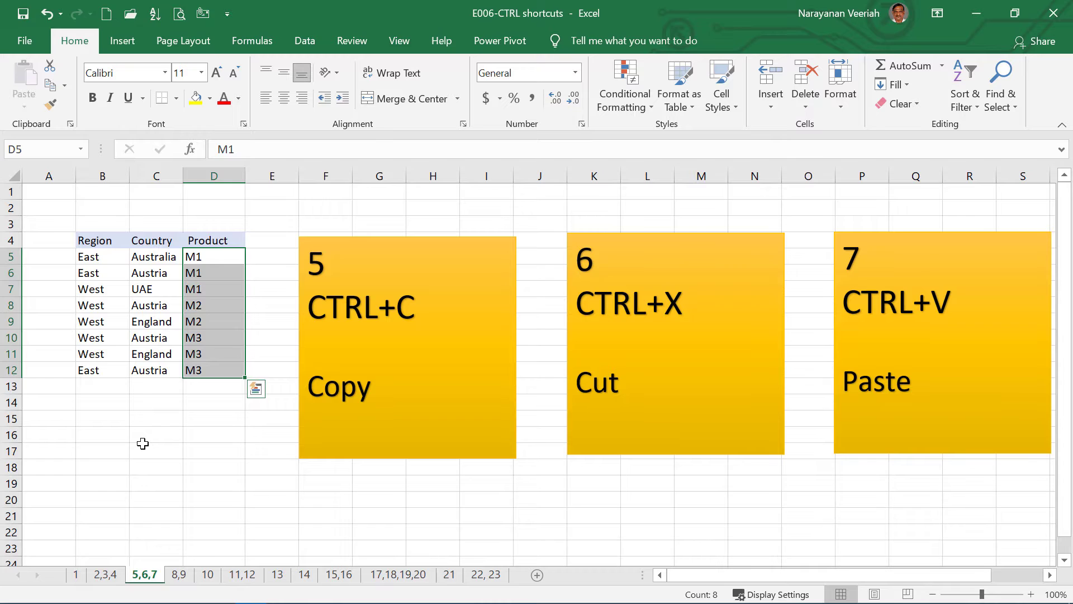
Copy B5:D12 with Ctrl+C and check it in the Clipboard pane before closing it.
drag(89, 257, 203, 371)
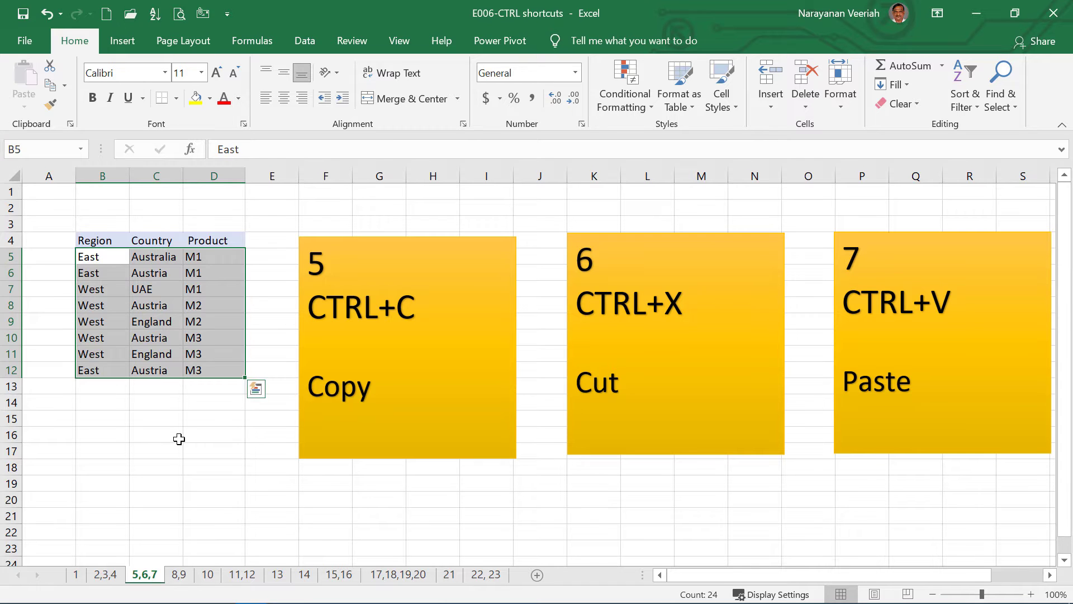
key(ctrl+c)
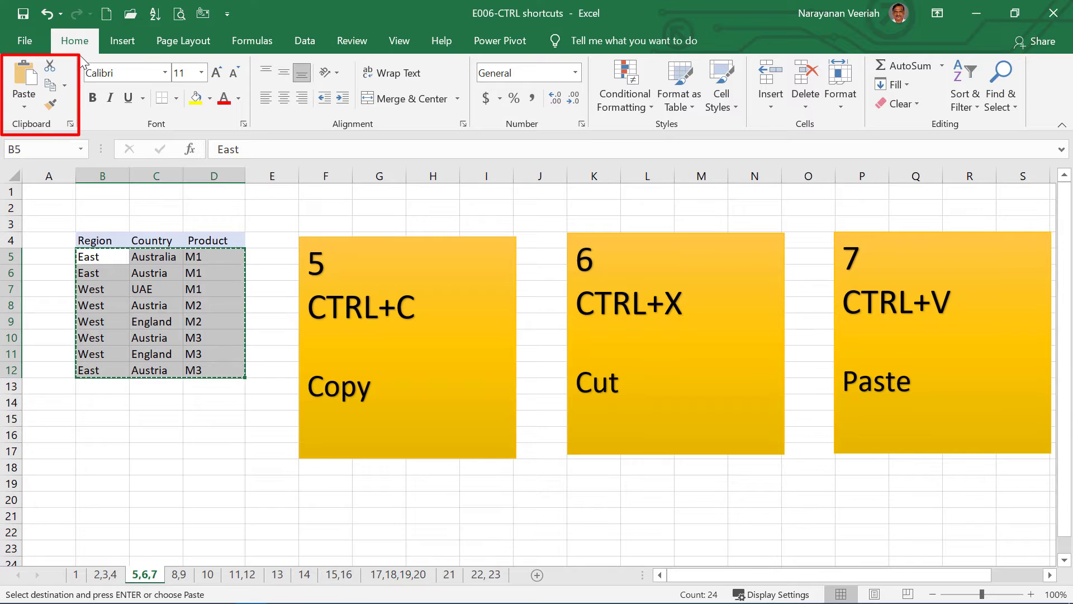
click(73, 125)
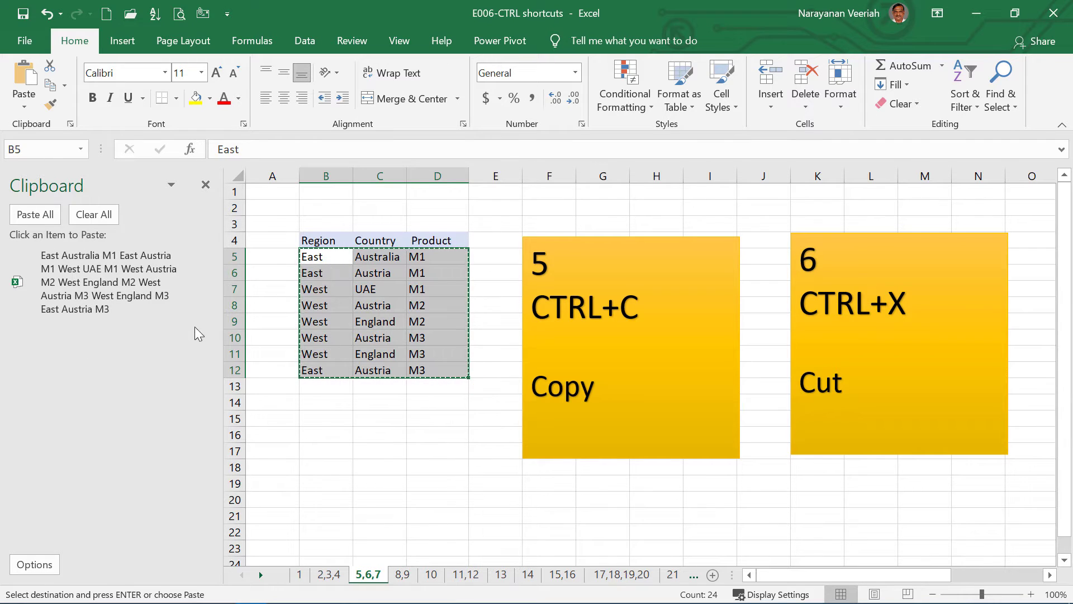
click(206, 185)
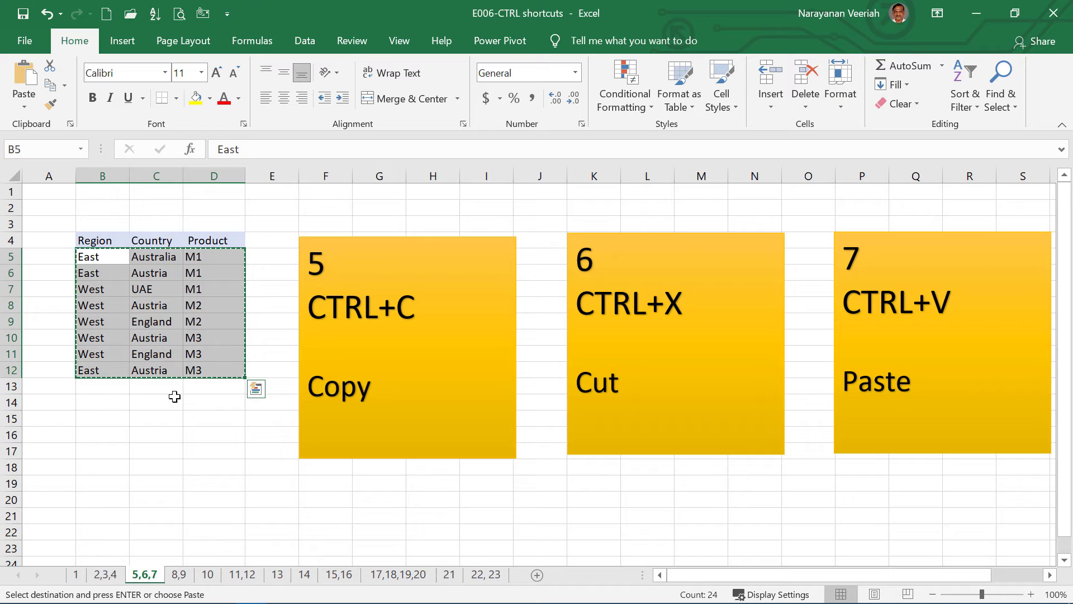
Paste the copied table at B15, then cut B15:D22 and move it to F21.
click(97, 417)
key(ctrl+v)
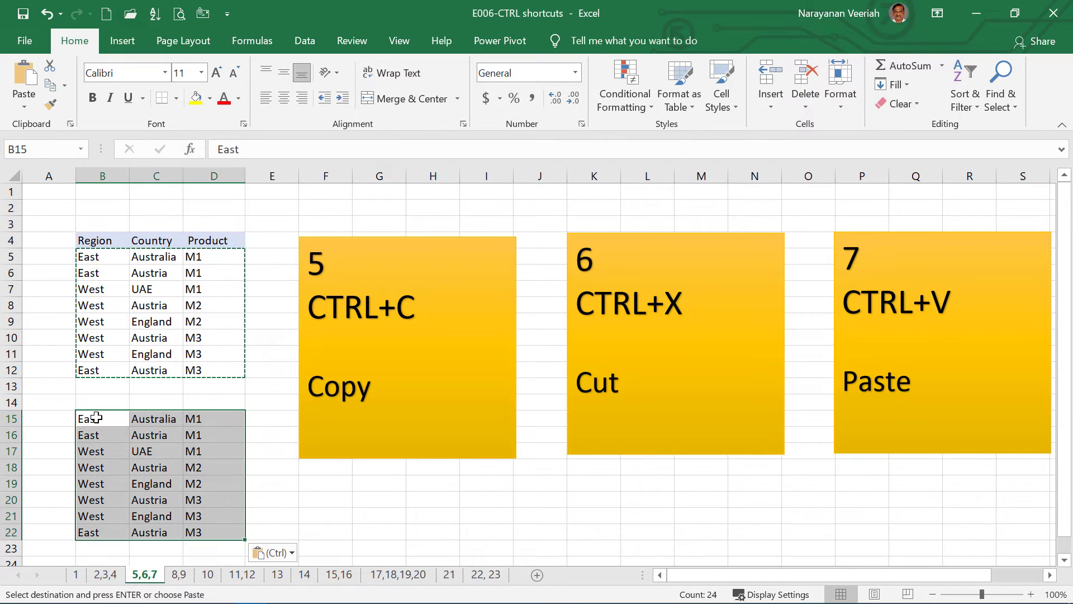
scroll(83, 378, down, 1)
drag(84, 370, 202, 484)
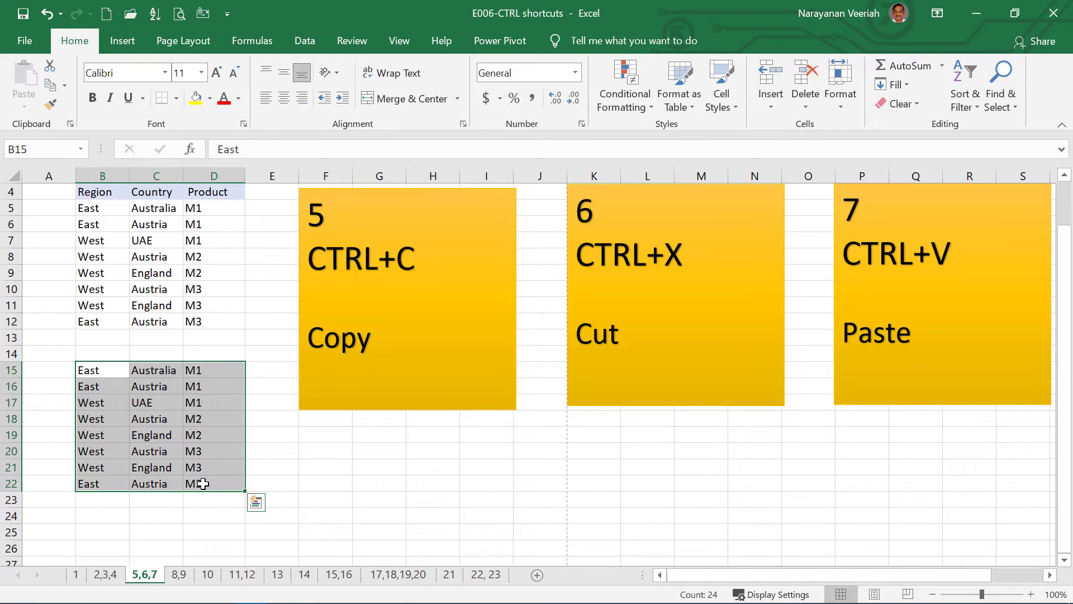
key(ctrl+x)
click(326, 466)
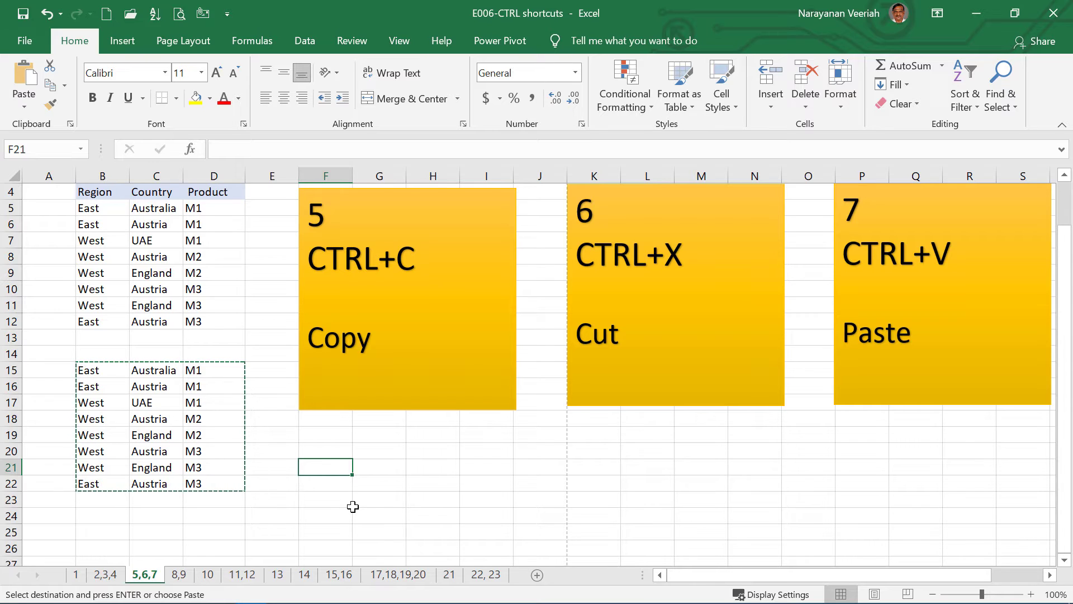
key(ctrl+v)
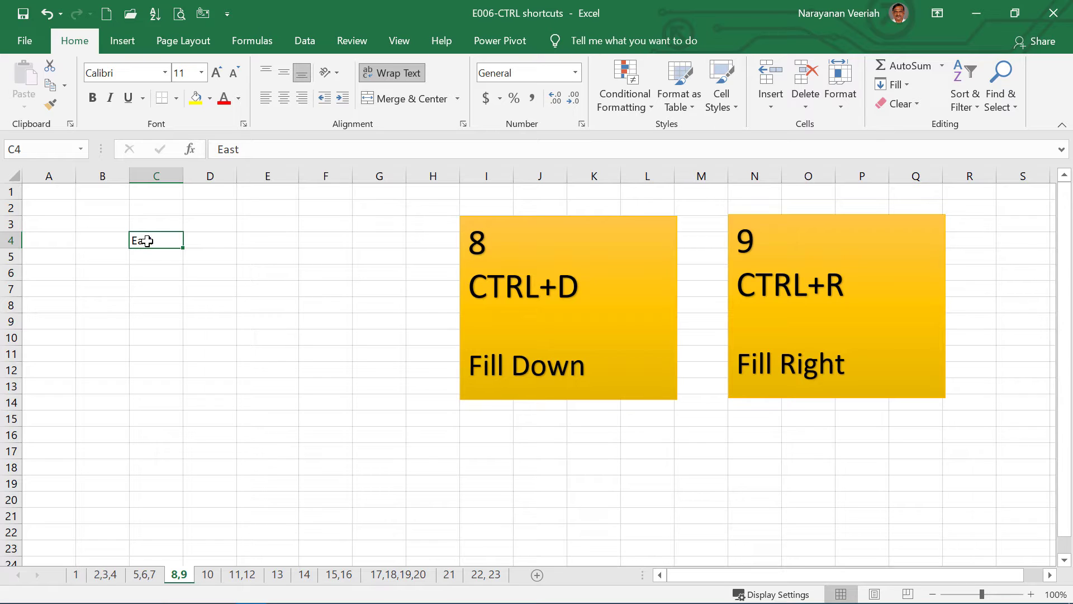
Fill East down C4:C14 with Ctrl+D, then select C4:G4.
drag(164, 241, 164, 408)
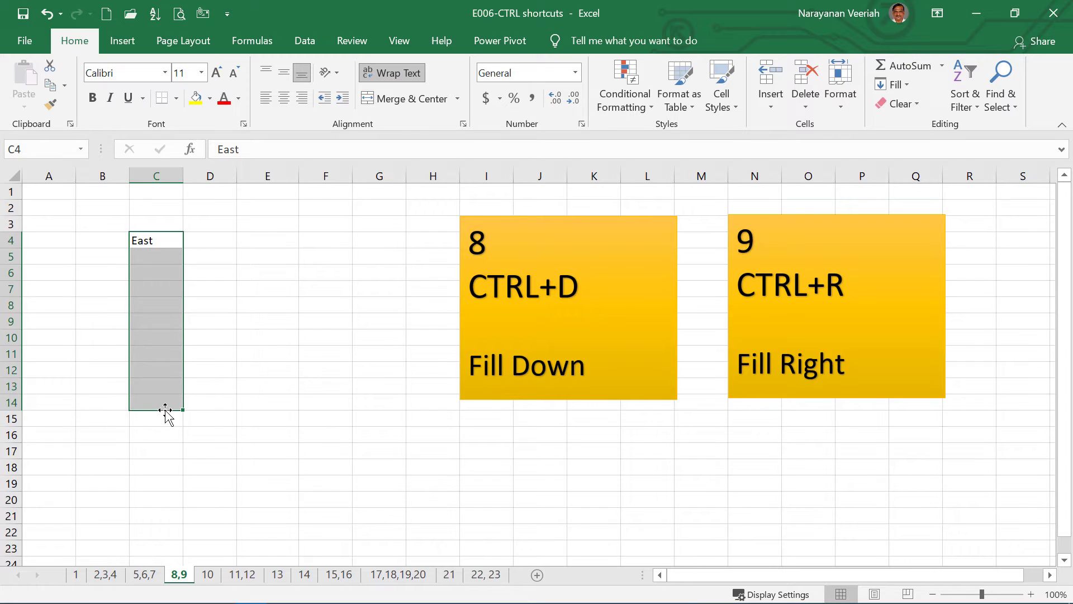
key(ctrl+d)
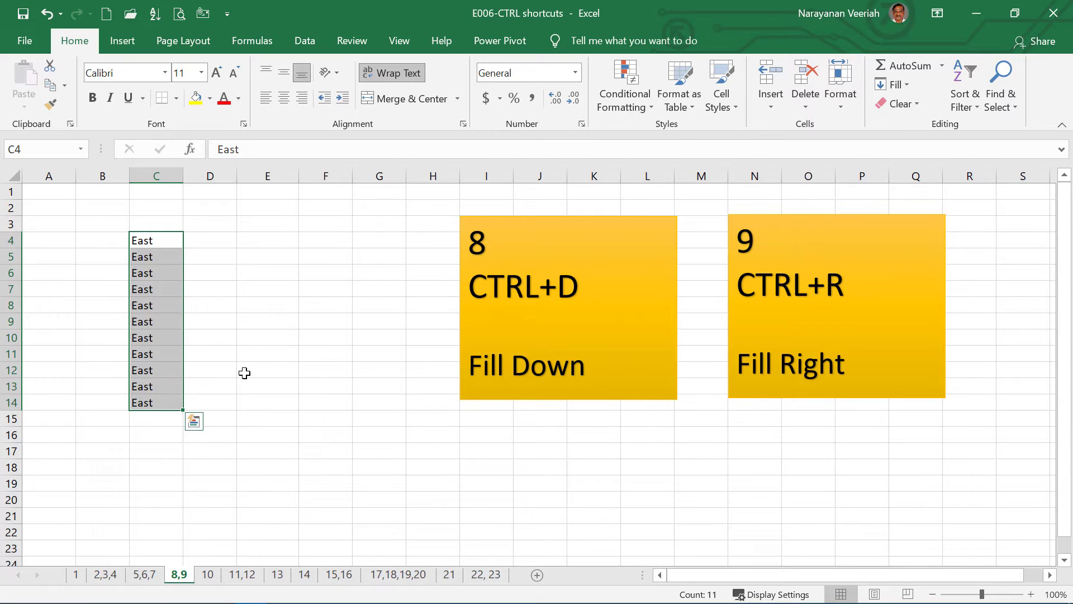
click(244, 372)
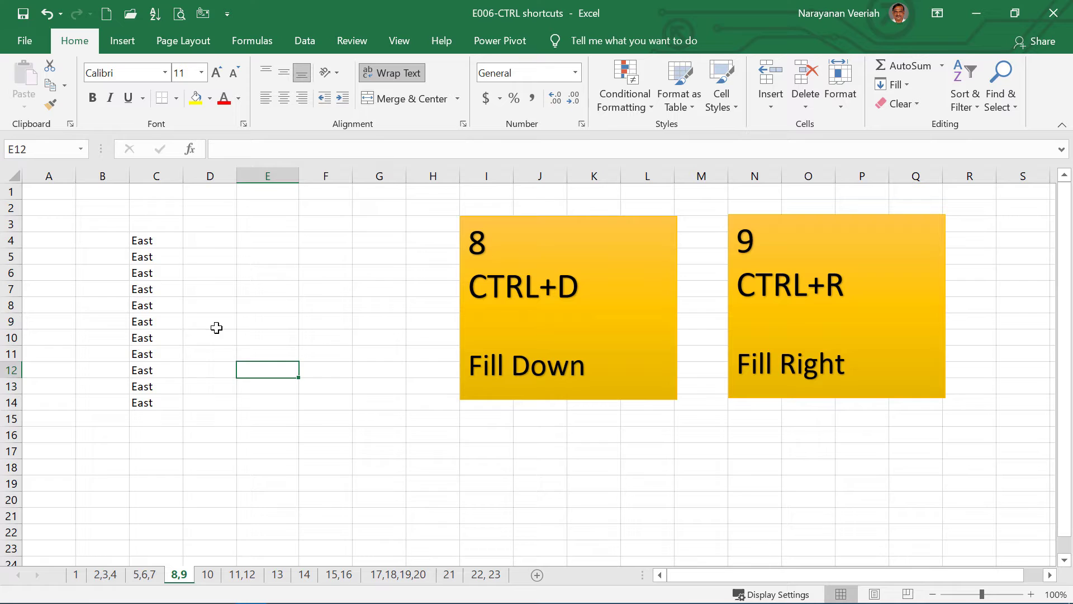
click(145, 239)
drag(144, 239, 374, 246)
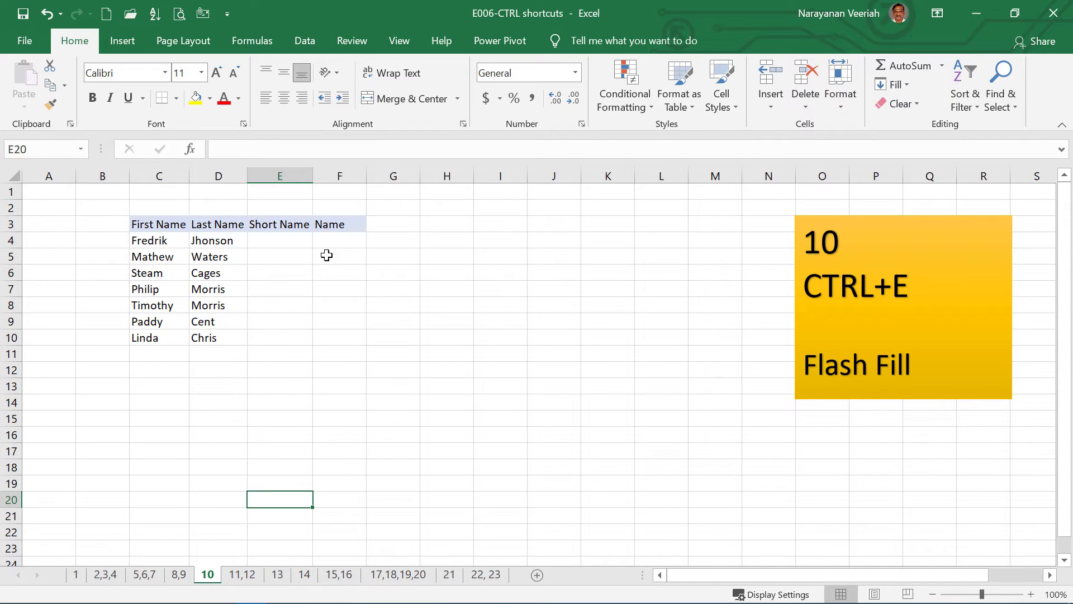
Enter Fred in E4 and Flash Fill the short names Math through Lind in E5:E10.
click(269, 241)
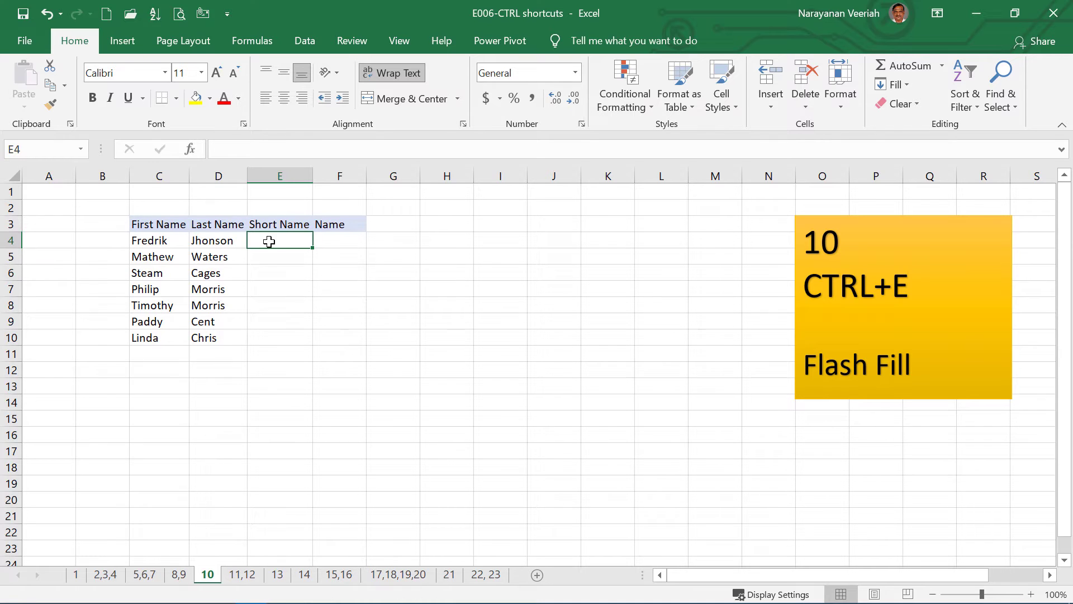
text(Fred)
key(Return)
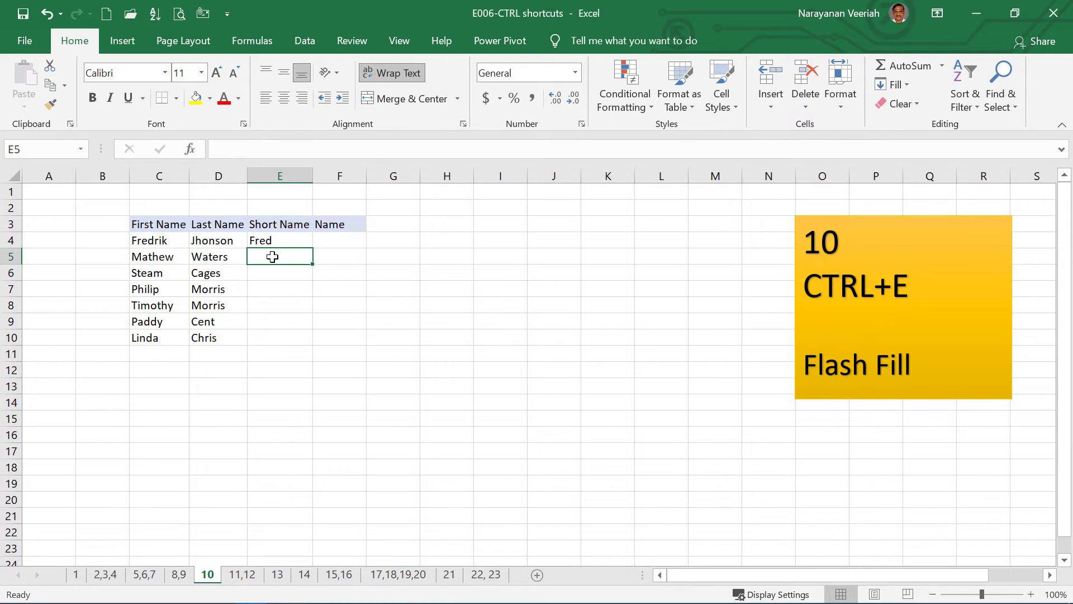
key(ctrl+e)
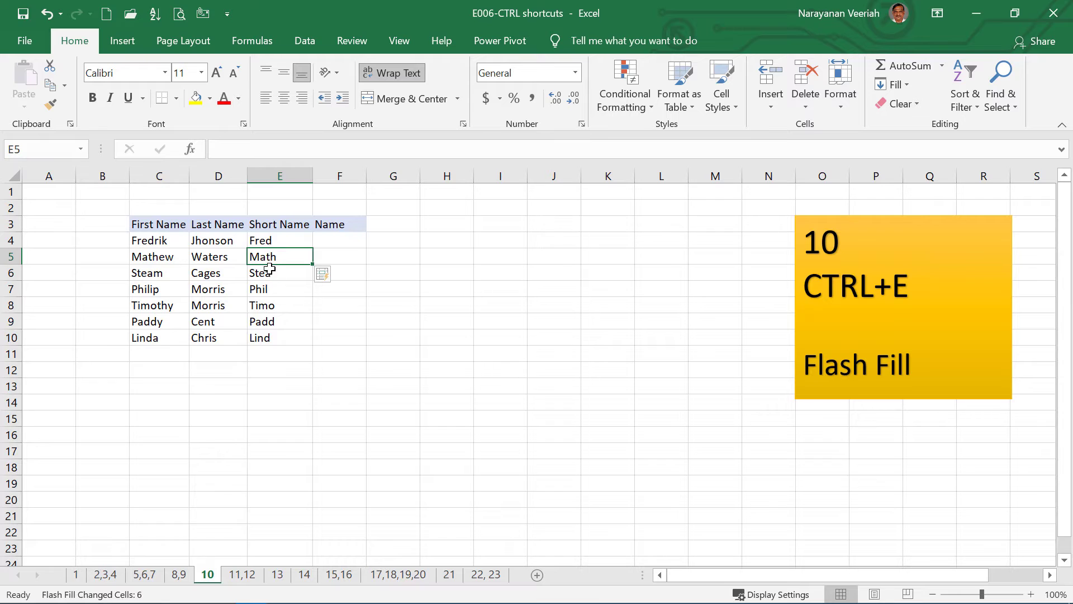
Enter 'Fredrik, Jhonson' in F4 and Flash Fill the Name column with Ctrl+E.
click(335, 240)
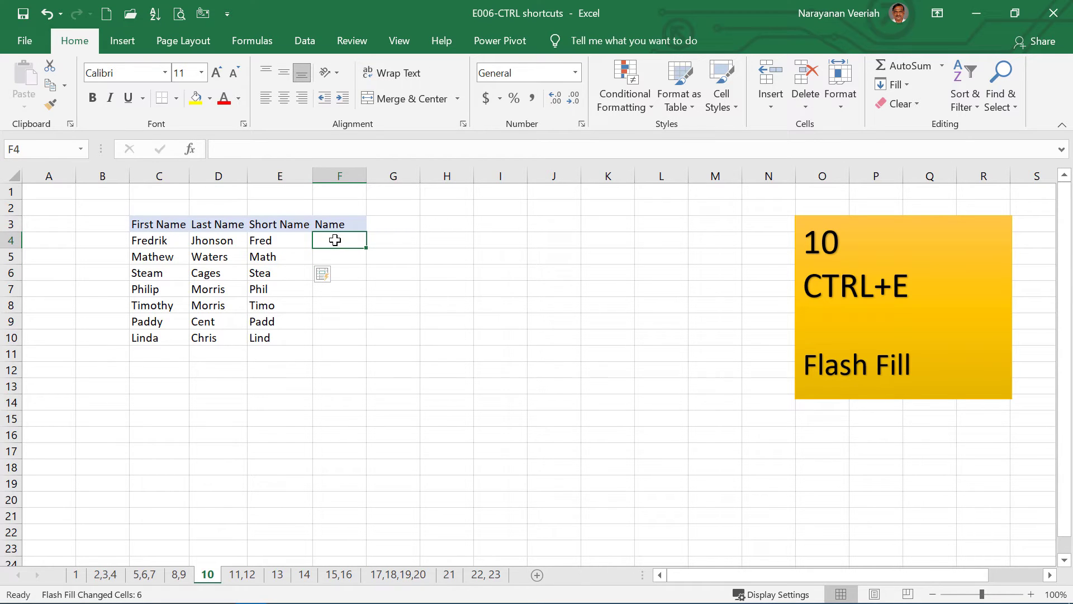
text(Fre)
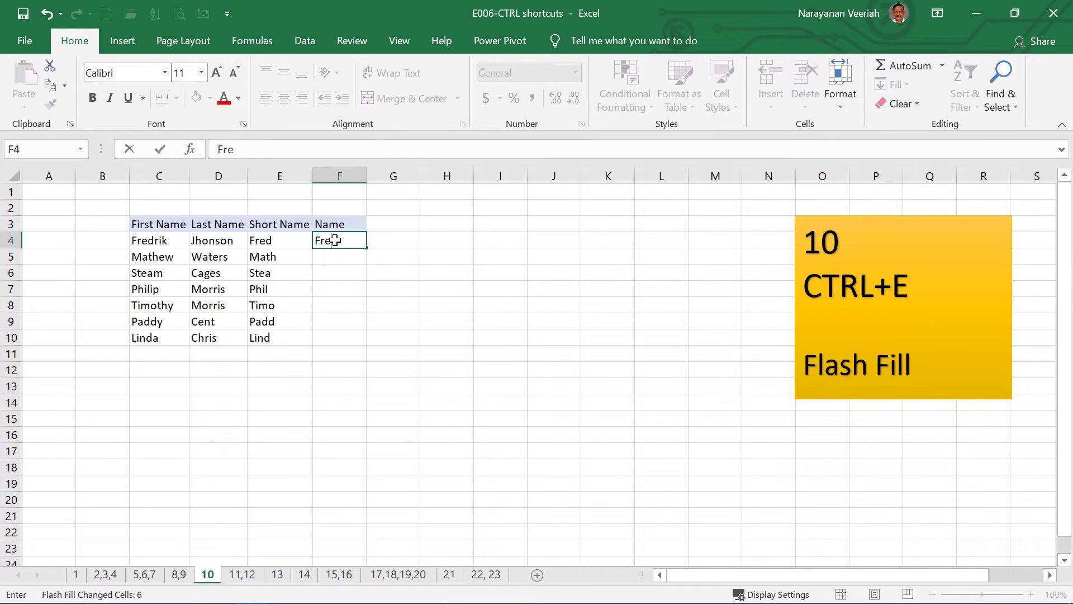
text(drik, Jhonson)
key(Return)
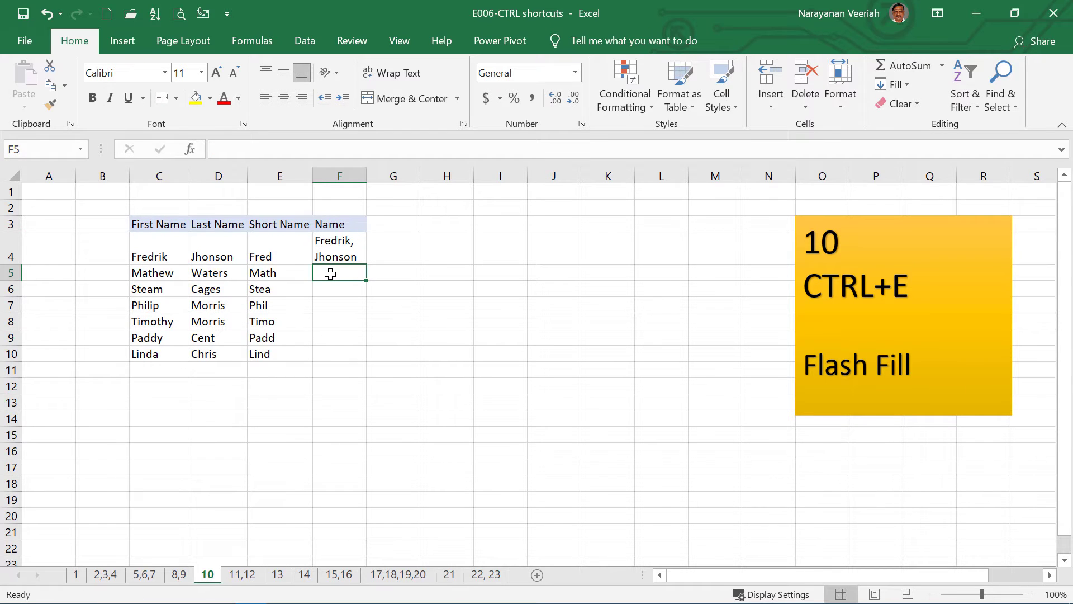
key(ctrl+e)
click(441, 384)
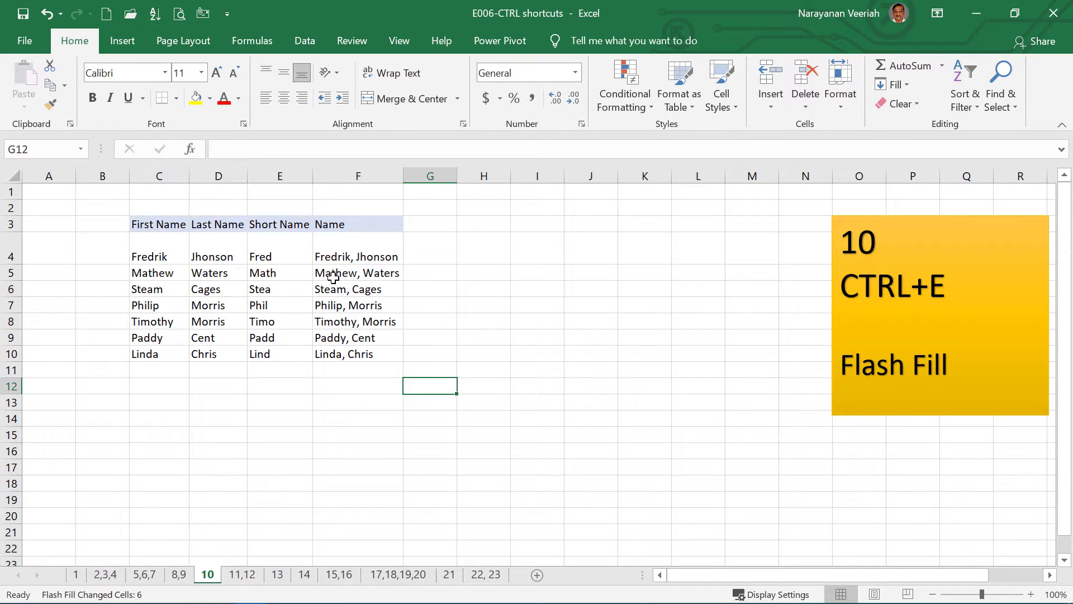
Undo the flash fill and redo it through Home > Fill > Flash Fill.
drag(330, 273, 363, 309)
key(ctrl+z)
click(335, 258)
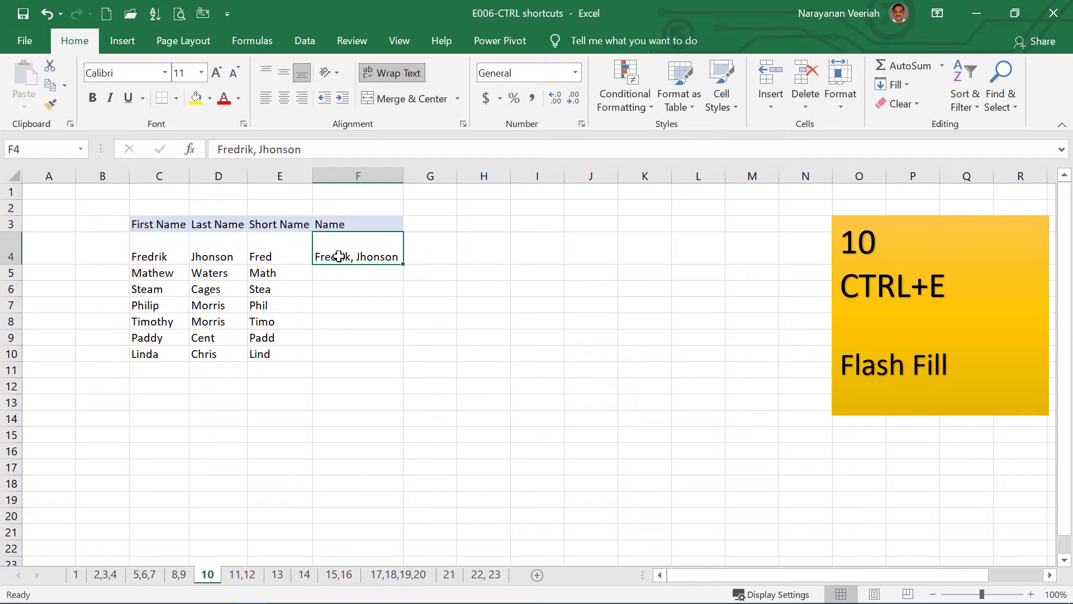
click(340, 272)
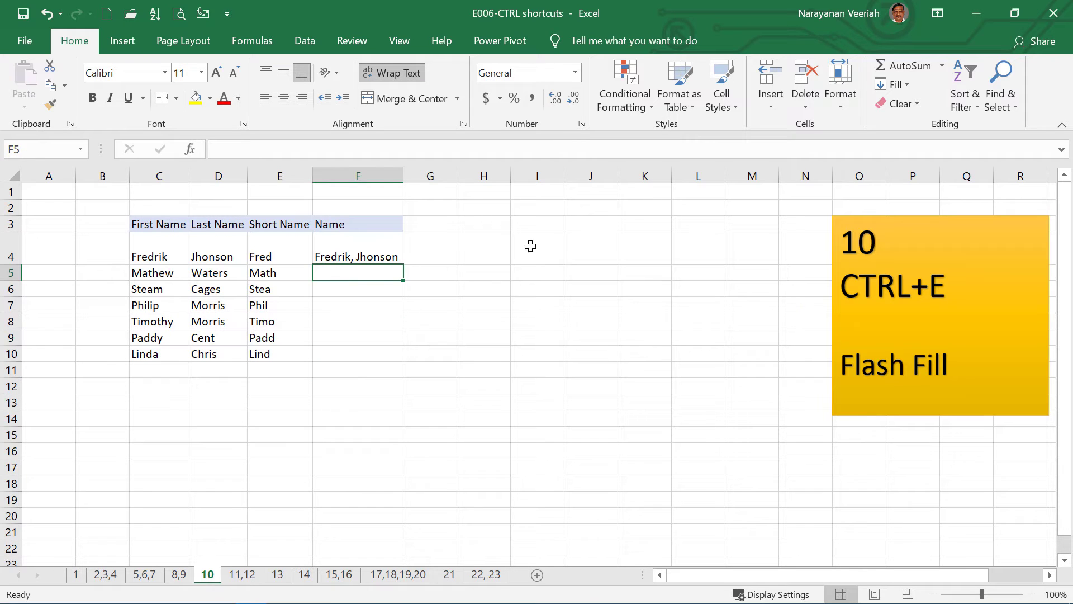
click(908, 87)
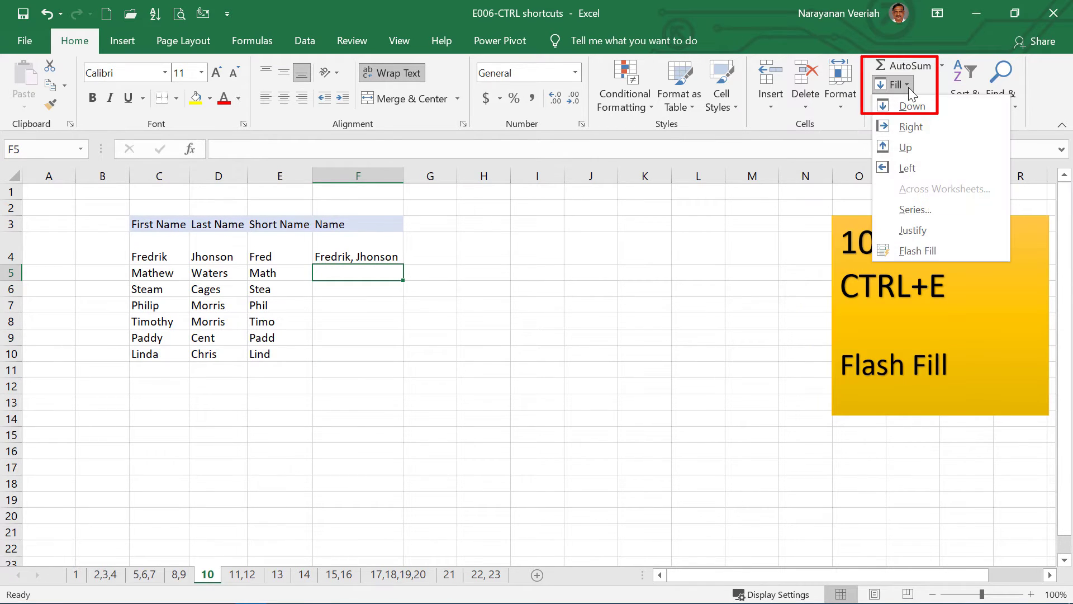
click(937, 251)
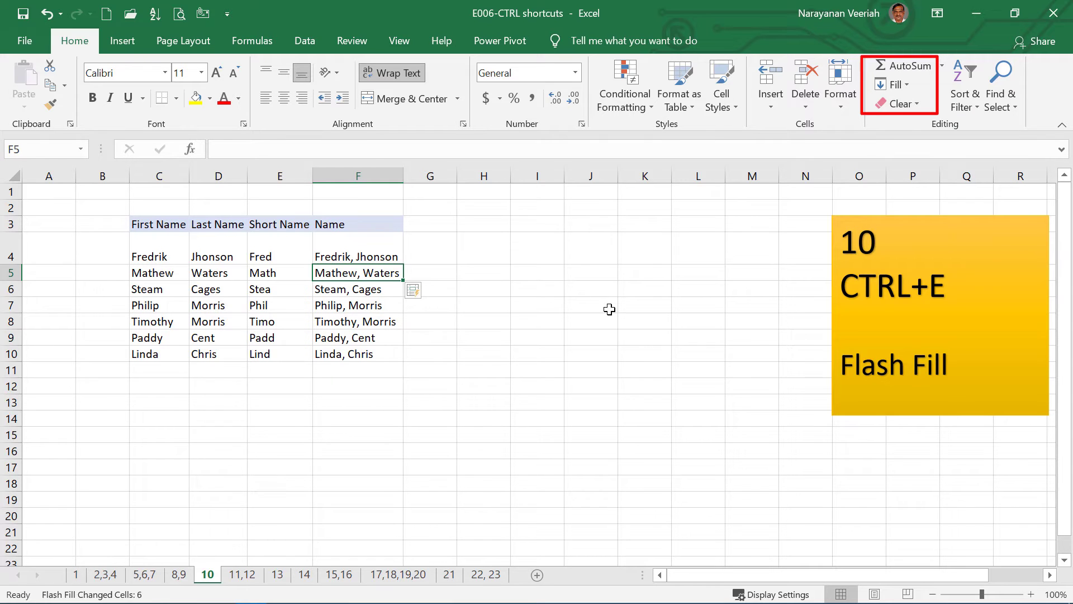
click(304, 41)
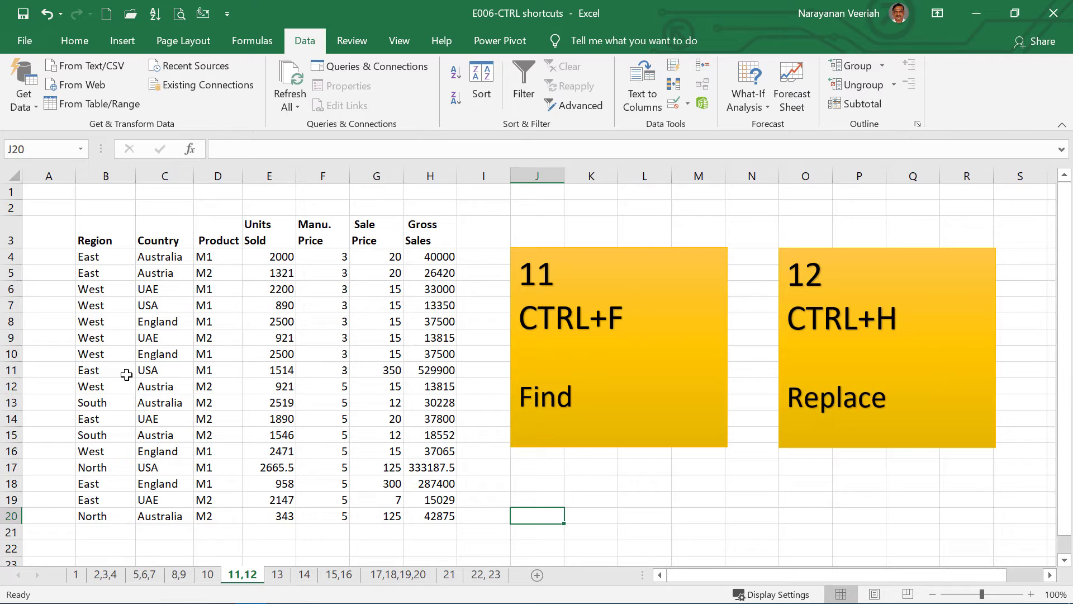
key(ctrl+f)
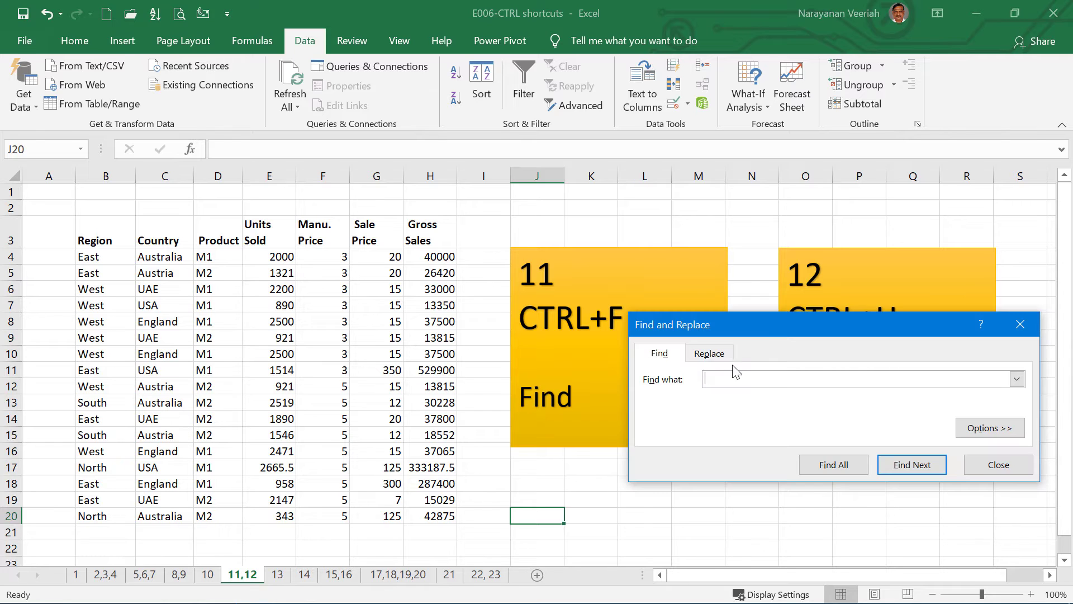
drag(783, 328, 718, 335)
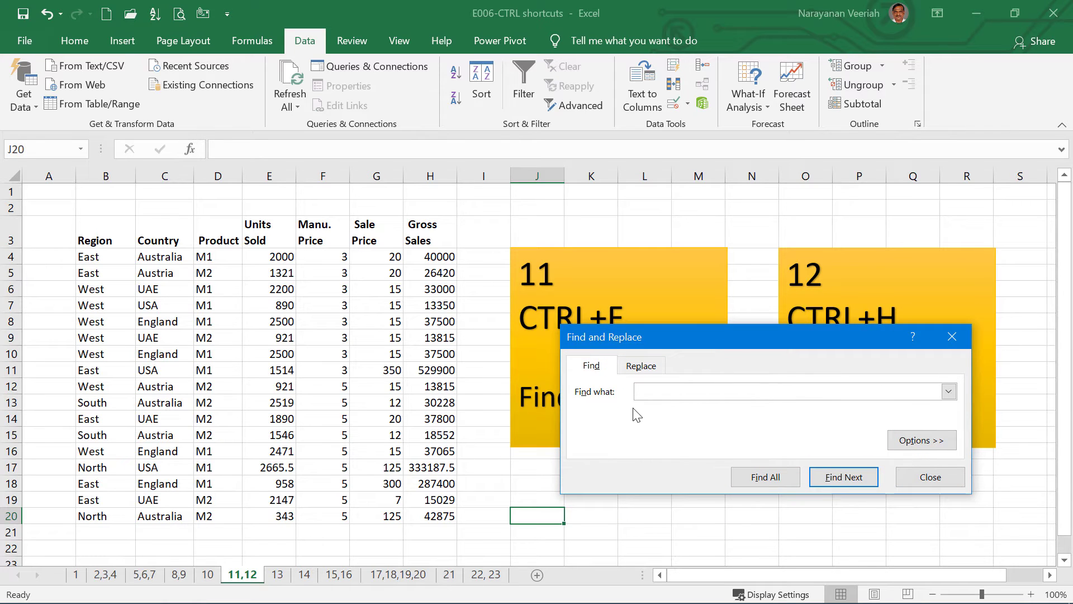
text(USA)
click(855, 482)
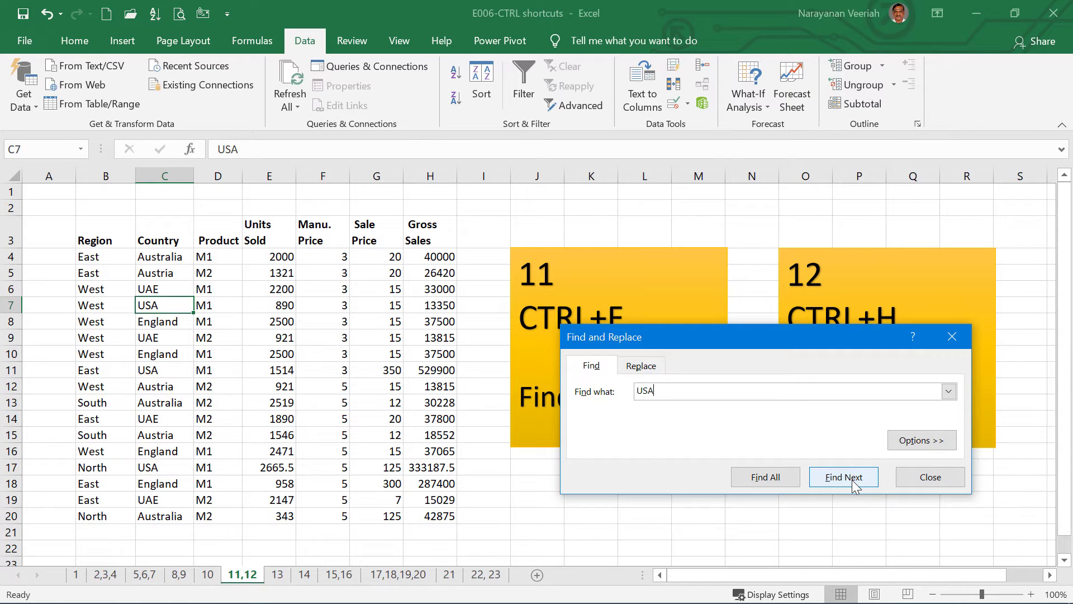
click(854, 482)
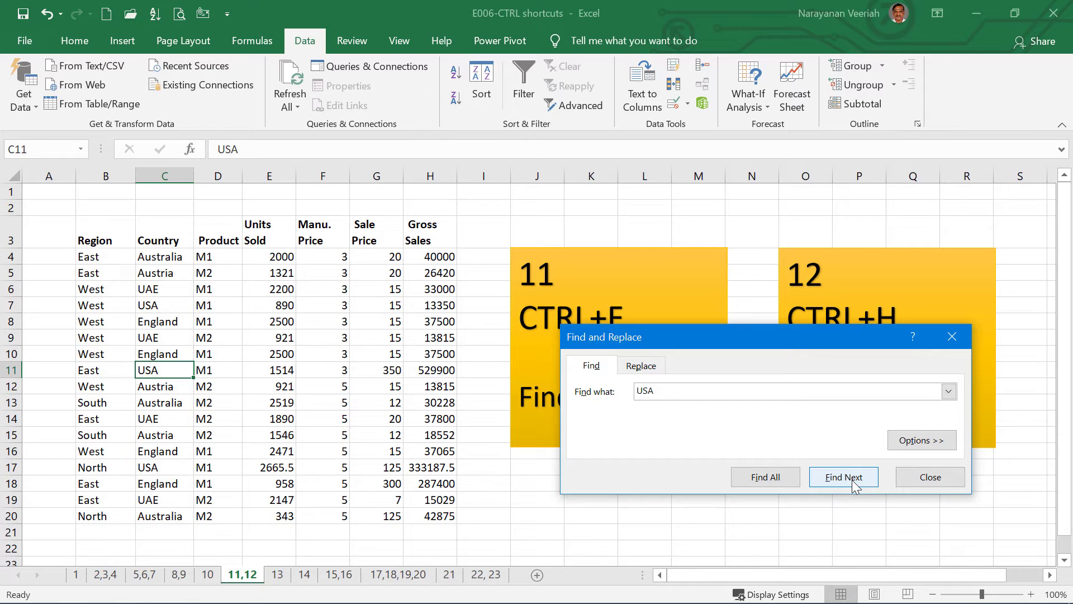
click(763, 478)
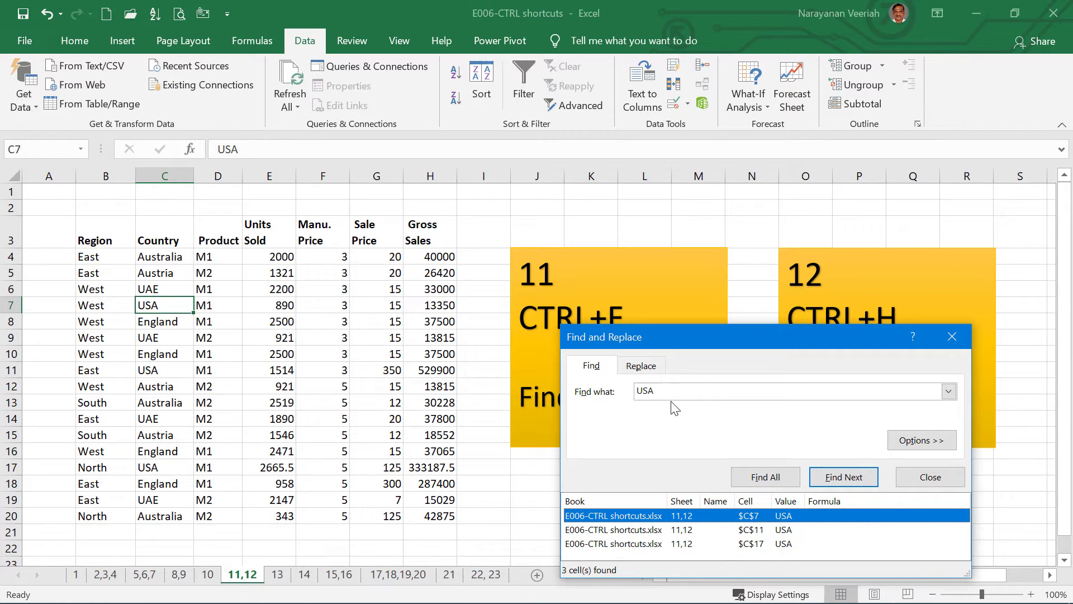
Open Find and Replace with Ctrl+H and enter United States as the replacement for USA.
click(930, 476)
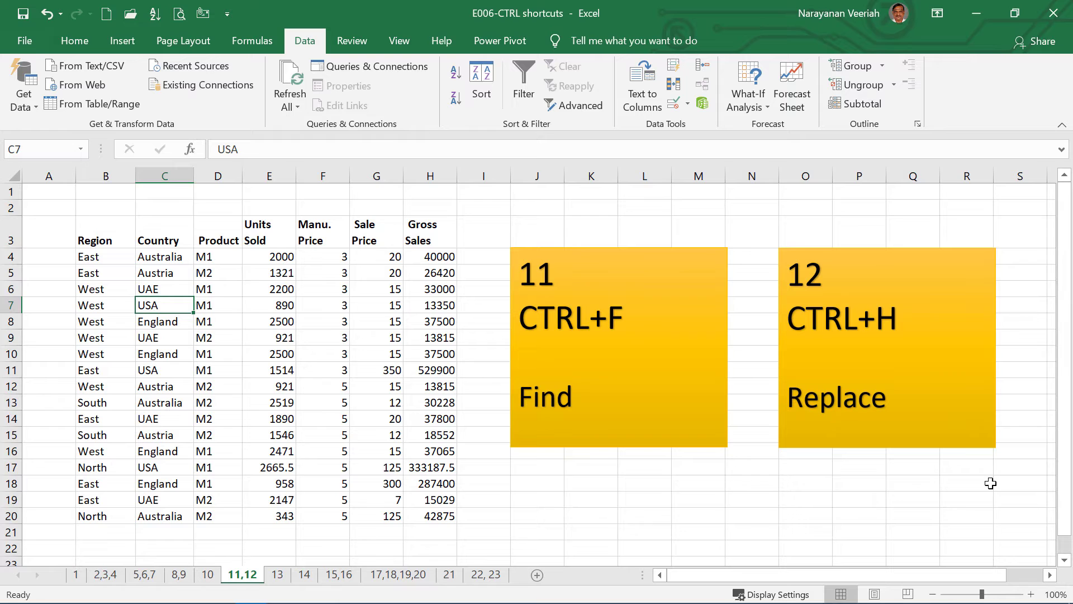
key(ctrl+h)
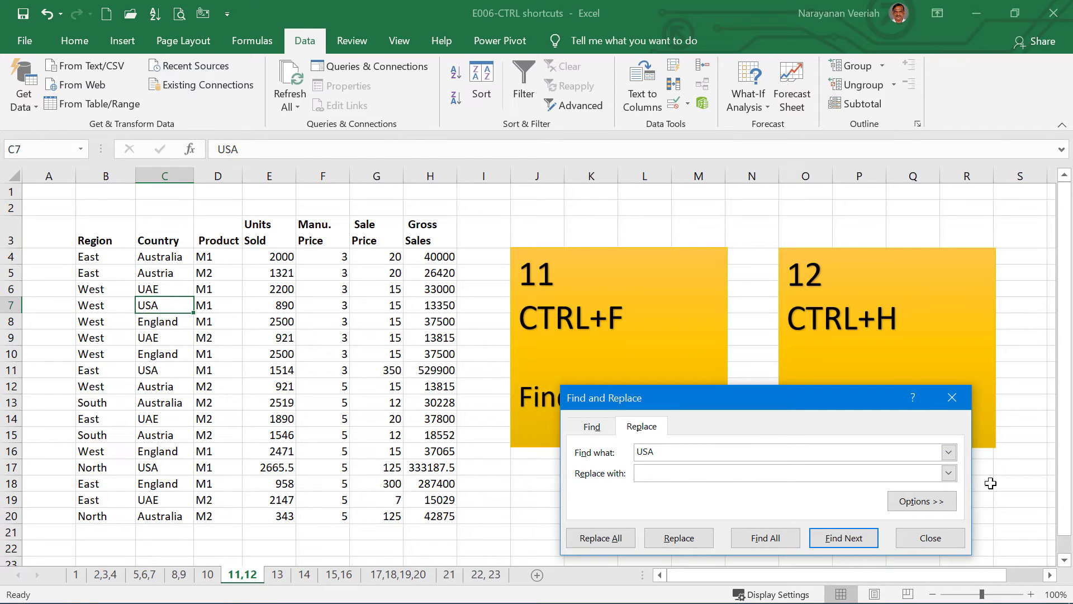
drag(796, 400, 784, 313)
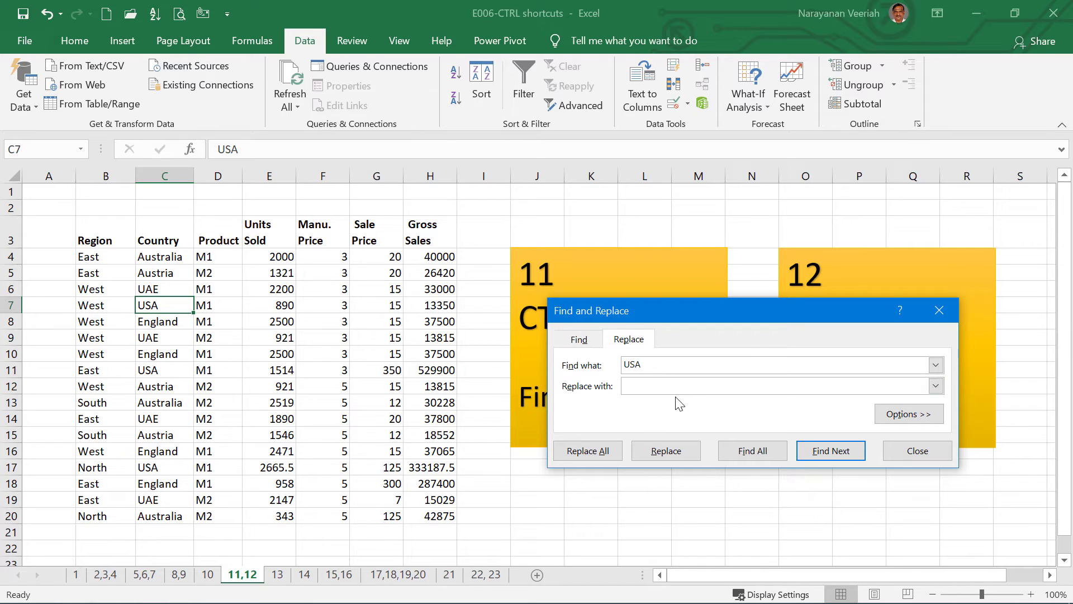
click(731, 385)
text(United States)
Replace the first USA in C11, then Replace All remaining USA entries with United States.
click(829, 454)
click(677, 455)
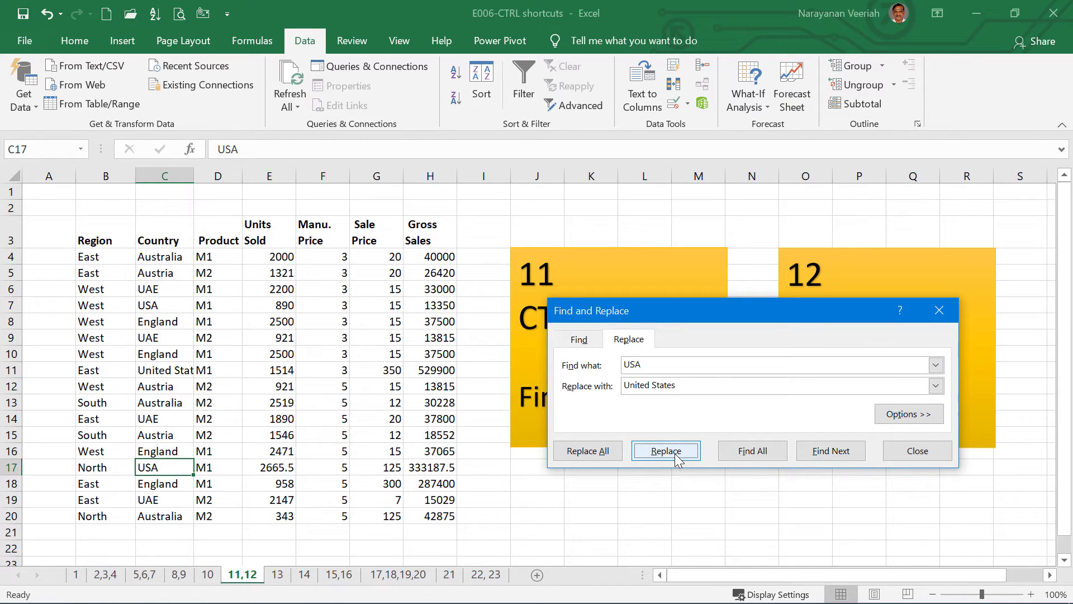
click(601, 456)
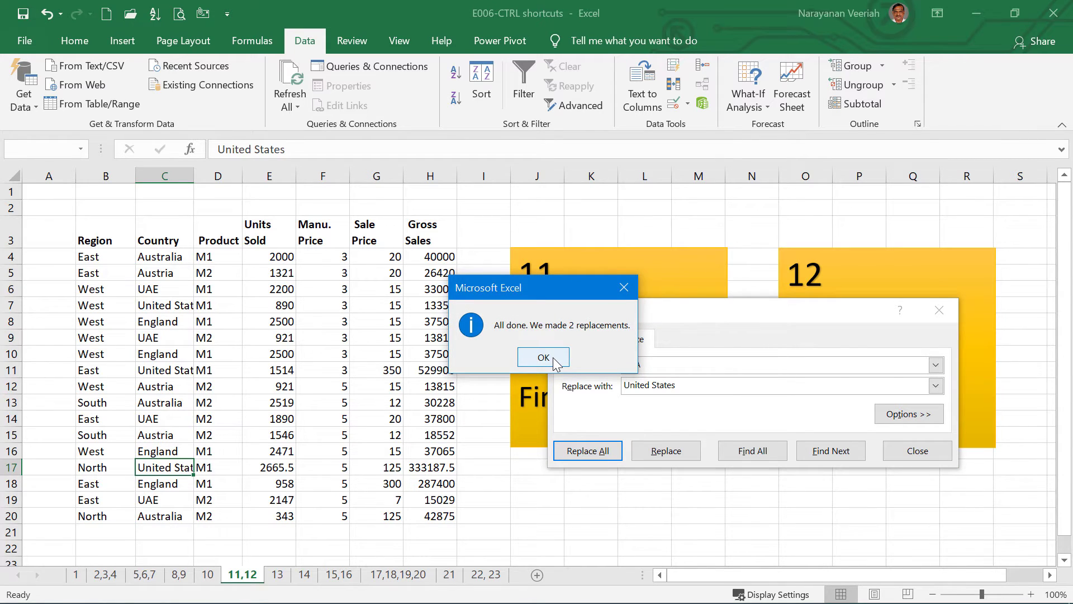
click(553, 358)
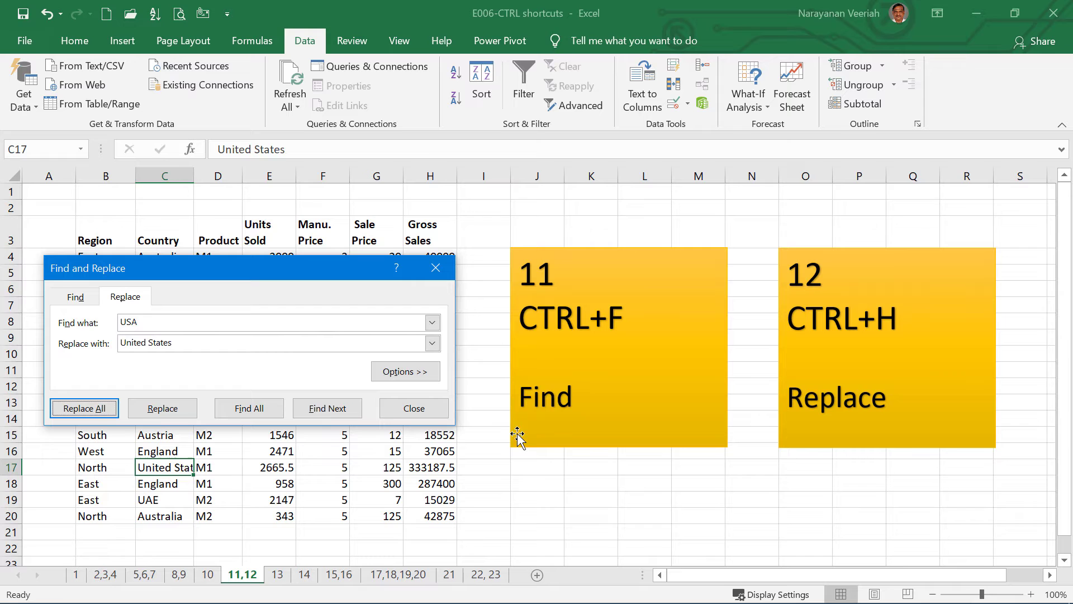
click(397, 416)
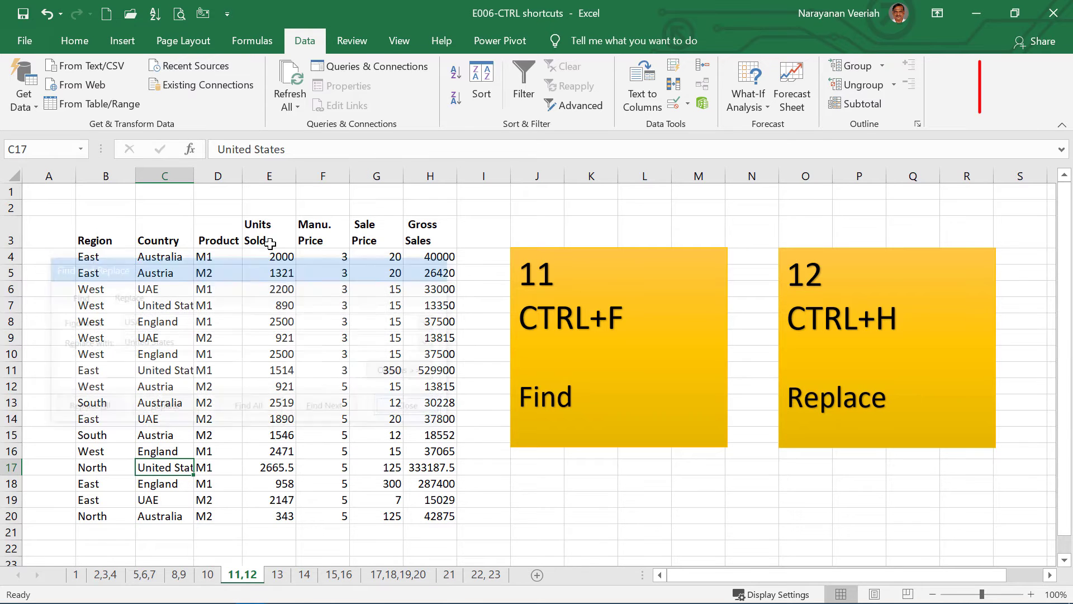
click(75, 40)
click(1012, 106)
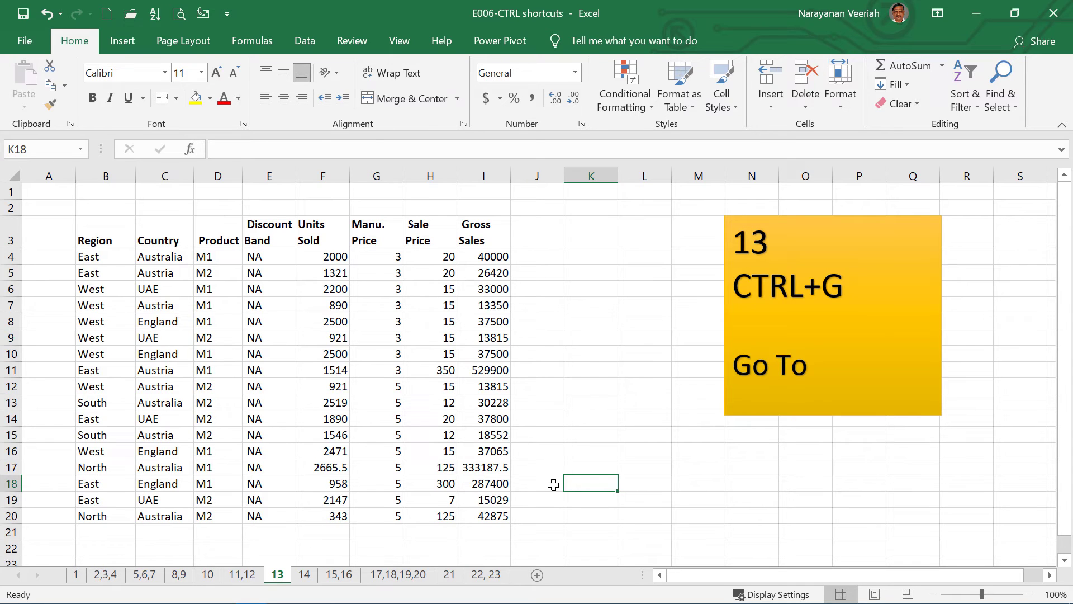
Jump to cell D4 using the Ctrl+G Go To dialog.
key(ctrl+g)
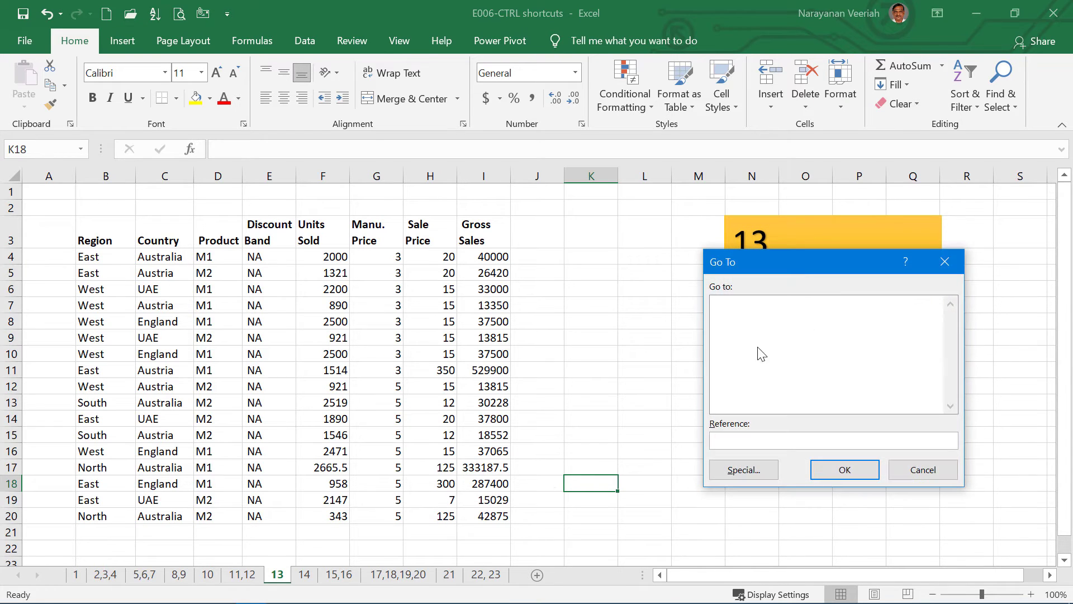
drag(806, 266, 640, 241)
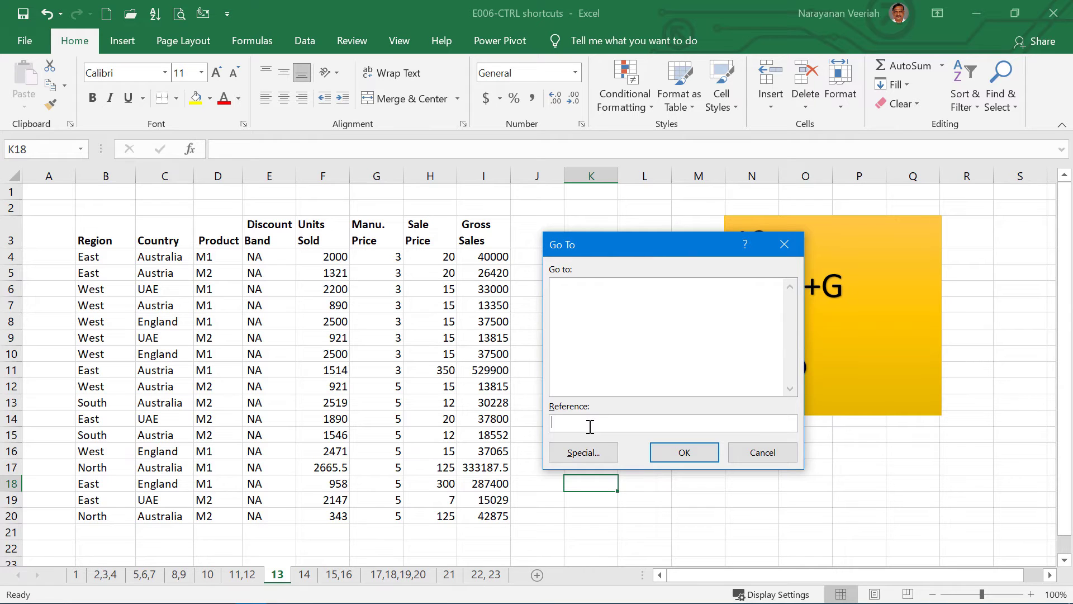
text(D4)
click(692, 452)
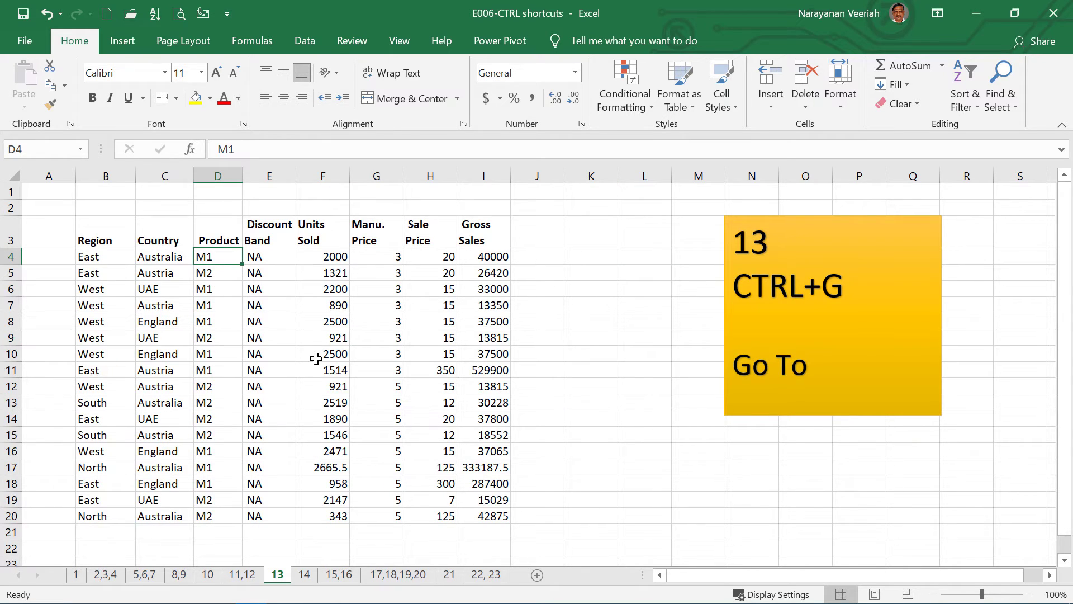
Jump to cell G19 with Go To.
key(ctrl+g)
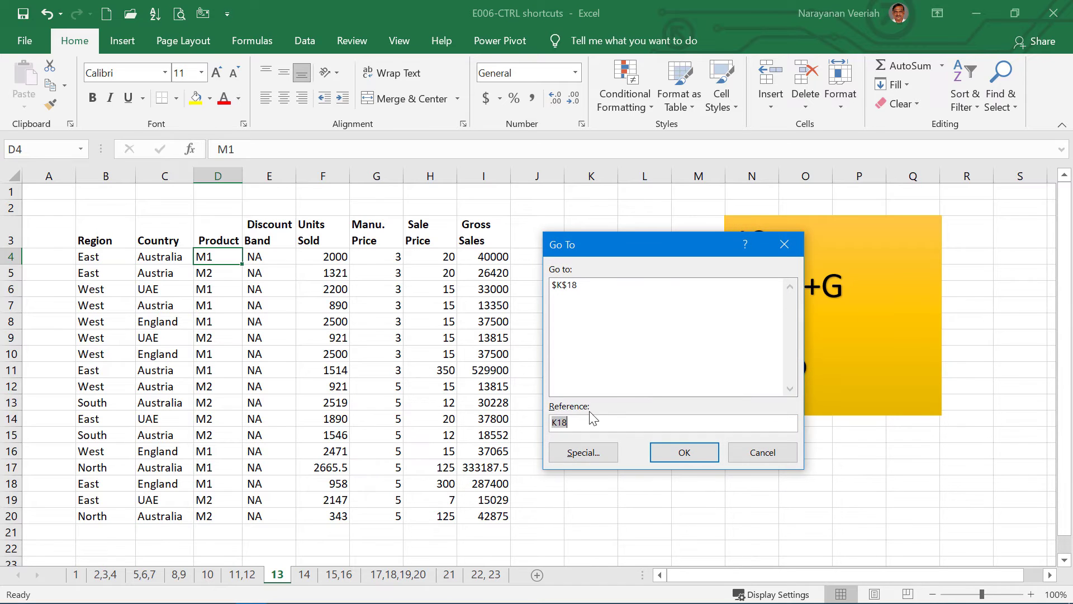
text(G)
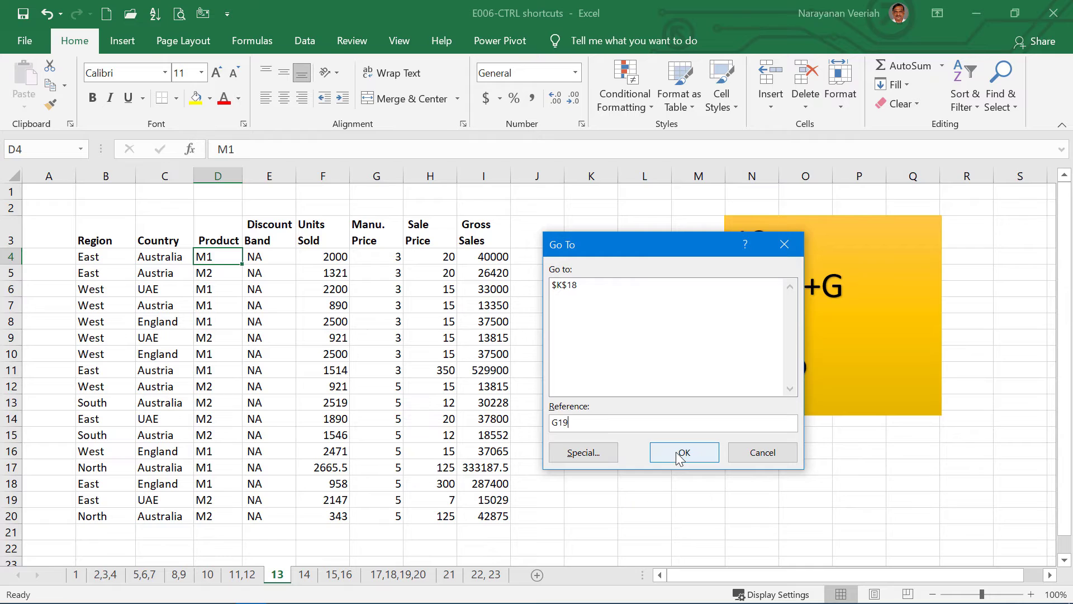
text(19)
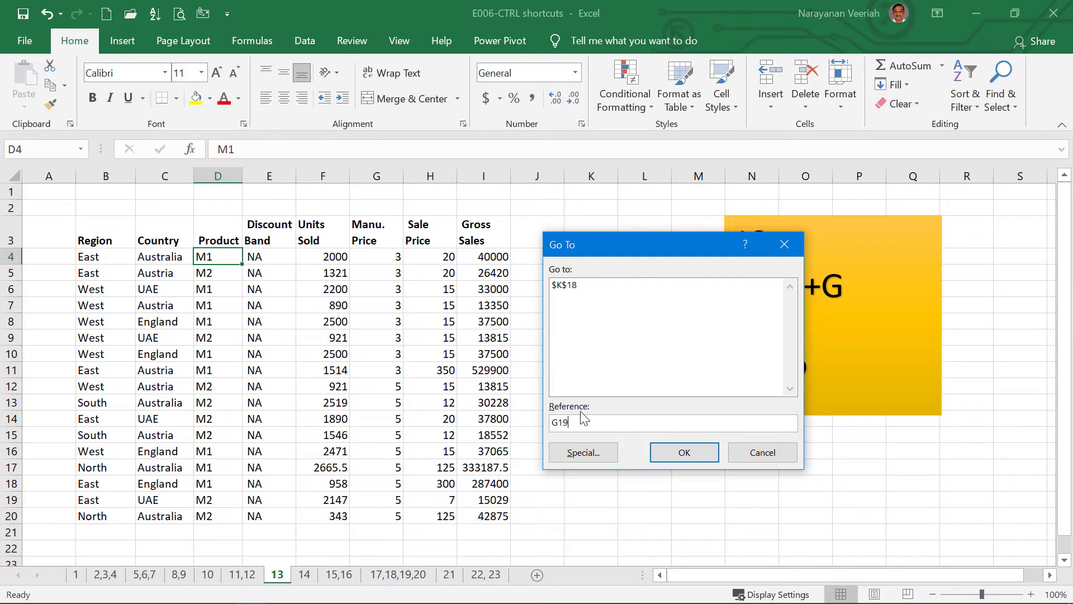
key(Return)
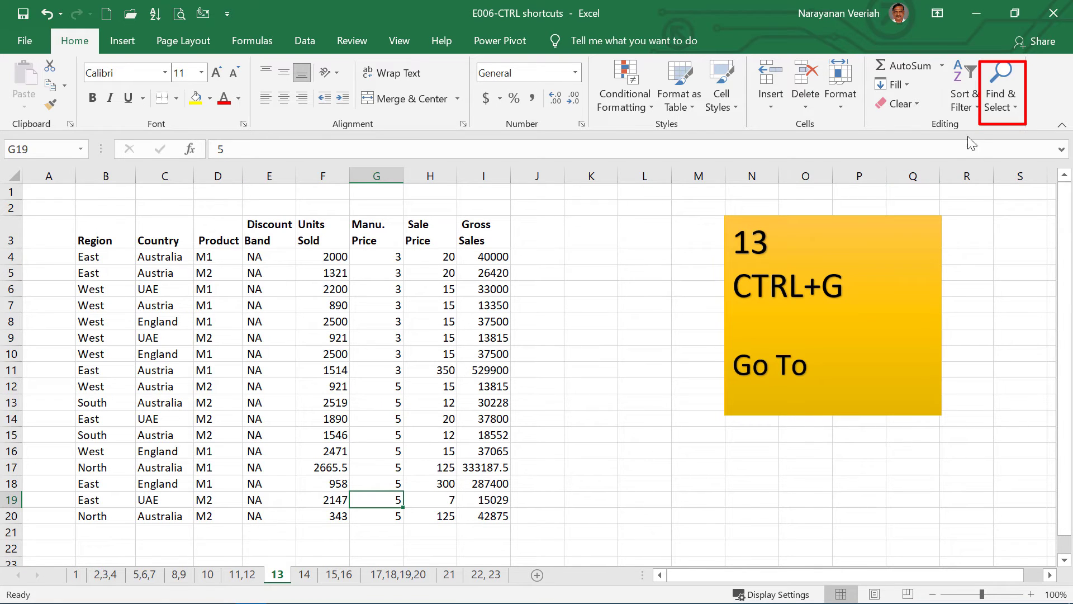
click(1000, 92)
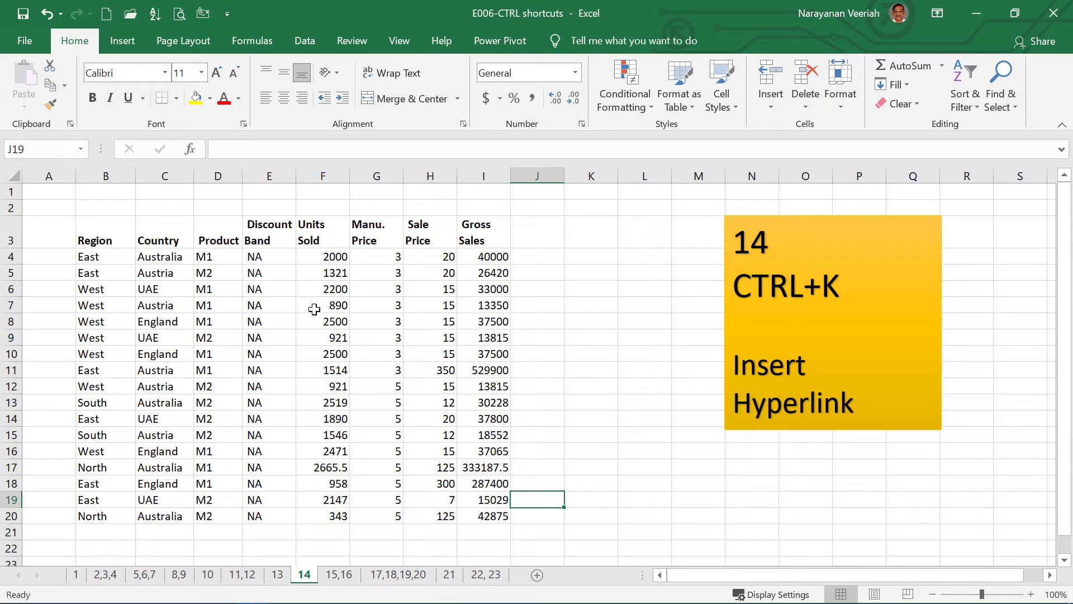
Hyperlink the UAE entry in C9 to the 8,9 sheet of this workbook.
click(162, 339)
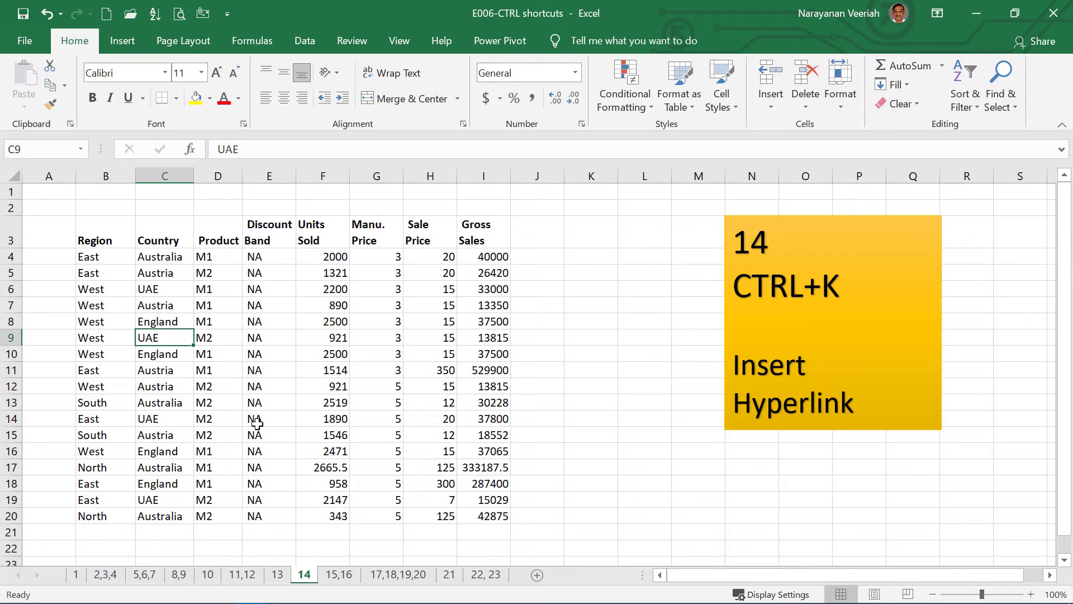
key(ctrl+k)
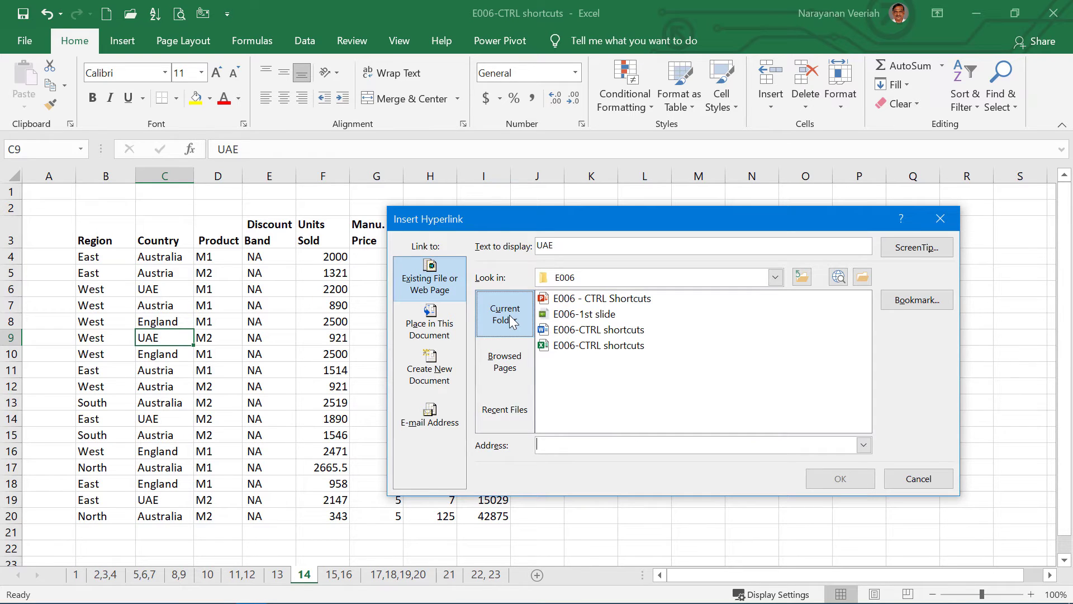
click(432, 333)
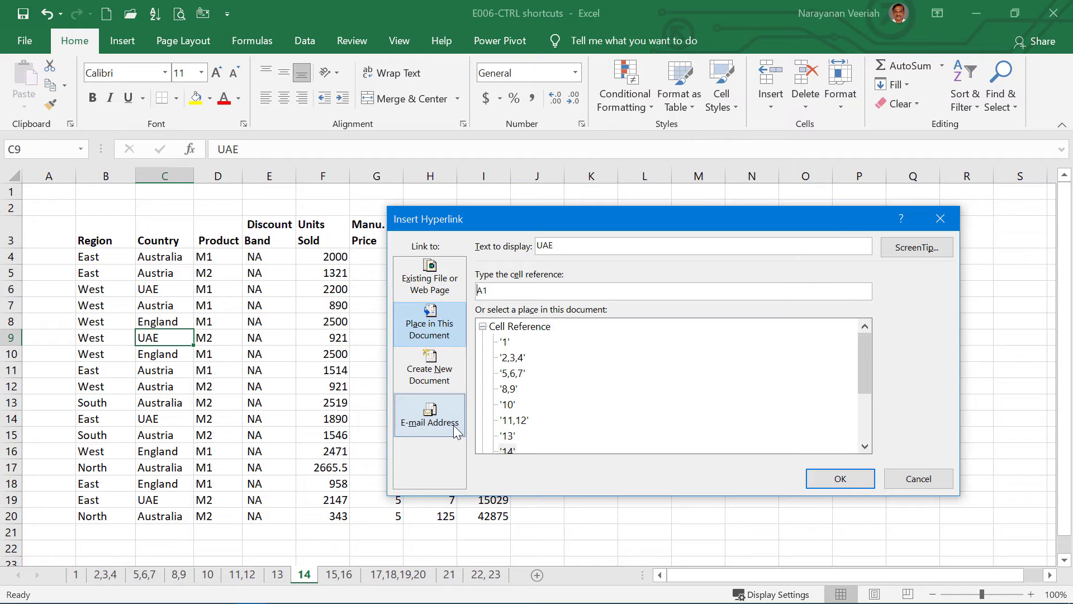
click(510, 390)
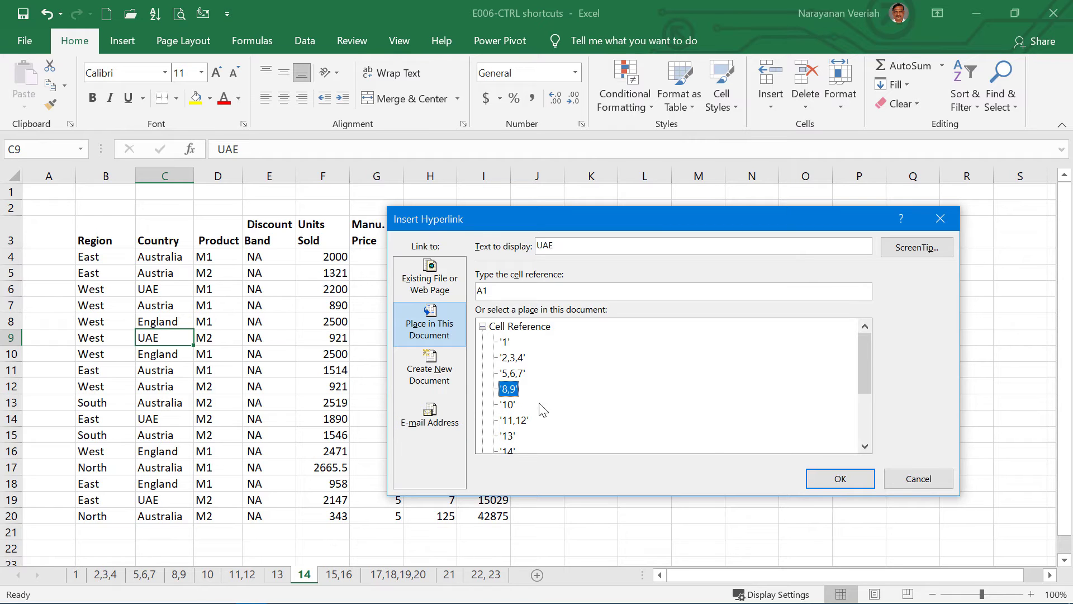
click(823, 477)
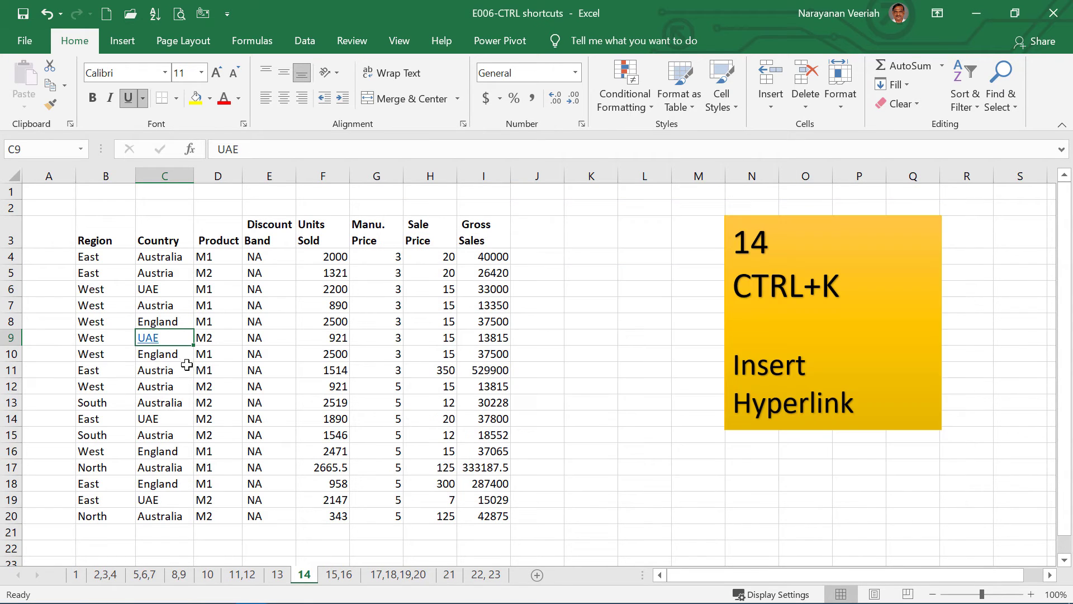
click(148, 342)
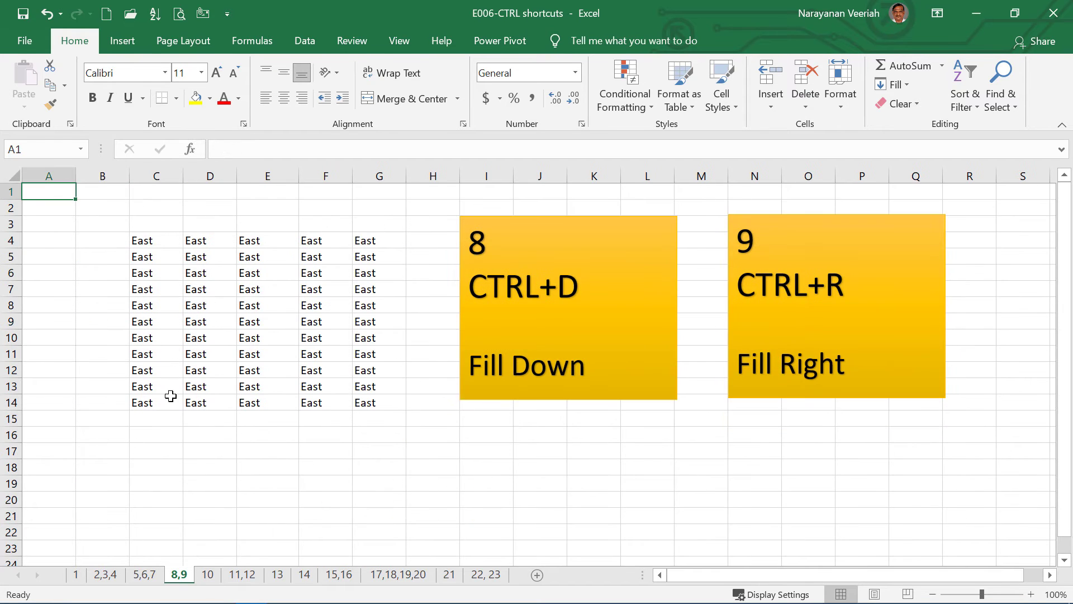
click(304, 574)
key(ctrl+k)
click(429, 278)
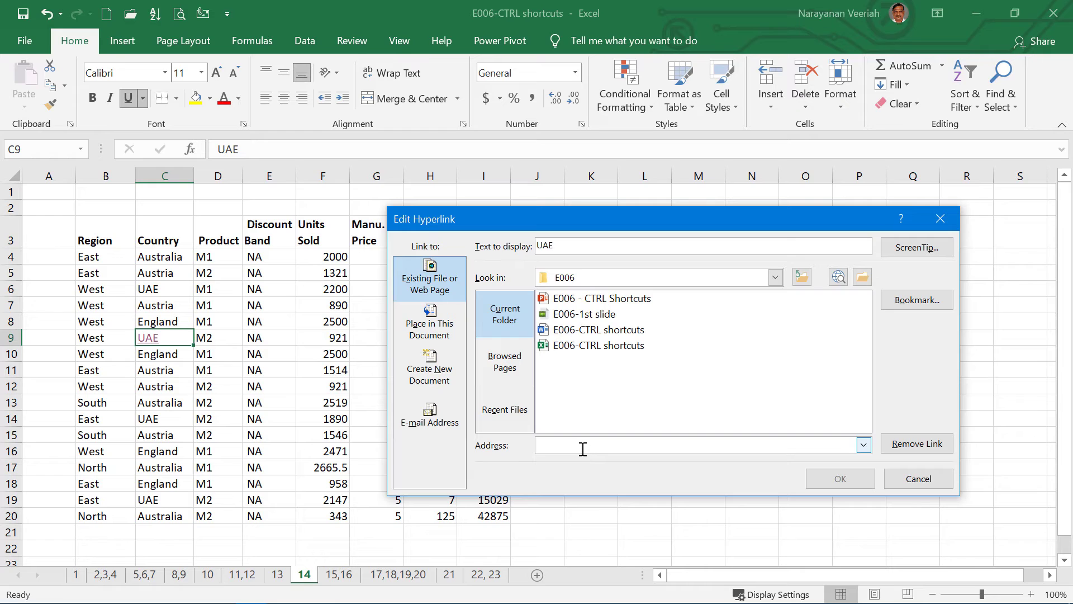
text(www.)
key(End)
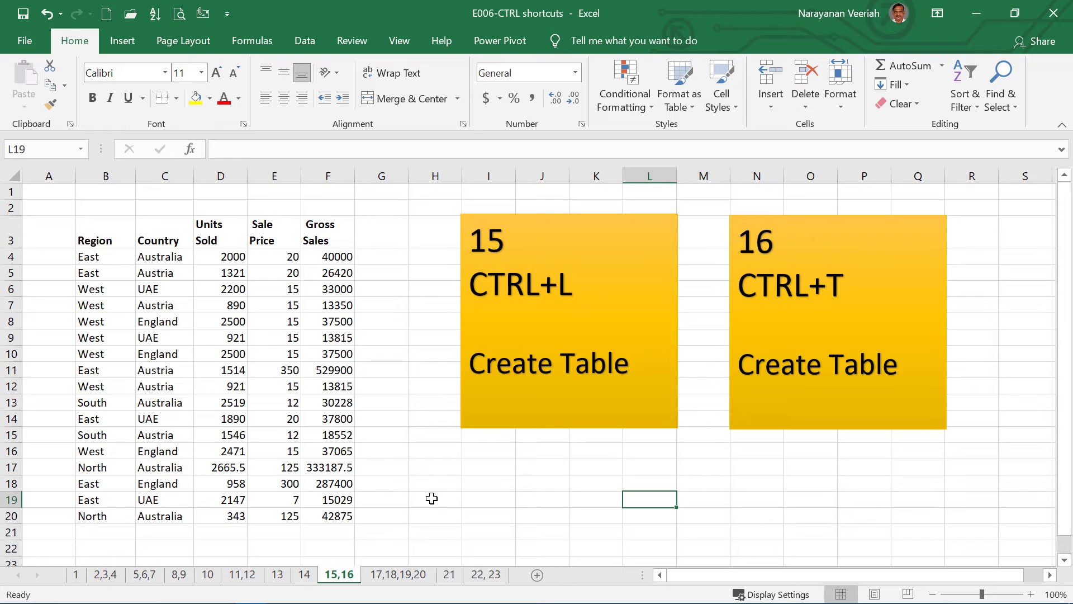
Convert the B3:F20 sales data into a table with headers using Ctrl+L.
click(151, 317)
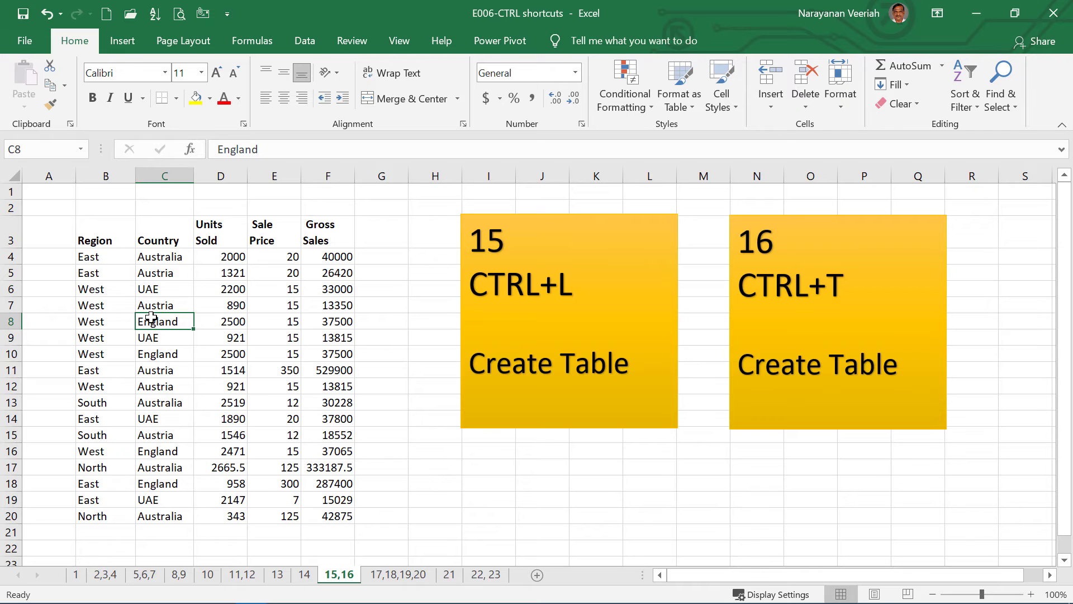
key(ctrl+l)
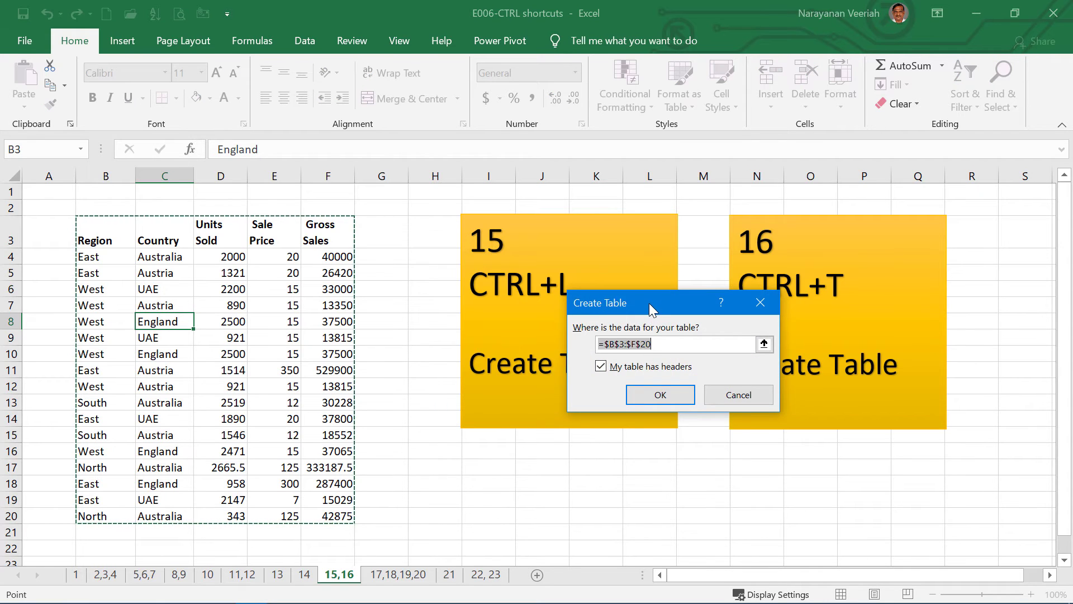
drag(649, 303, 383, 374)
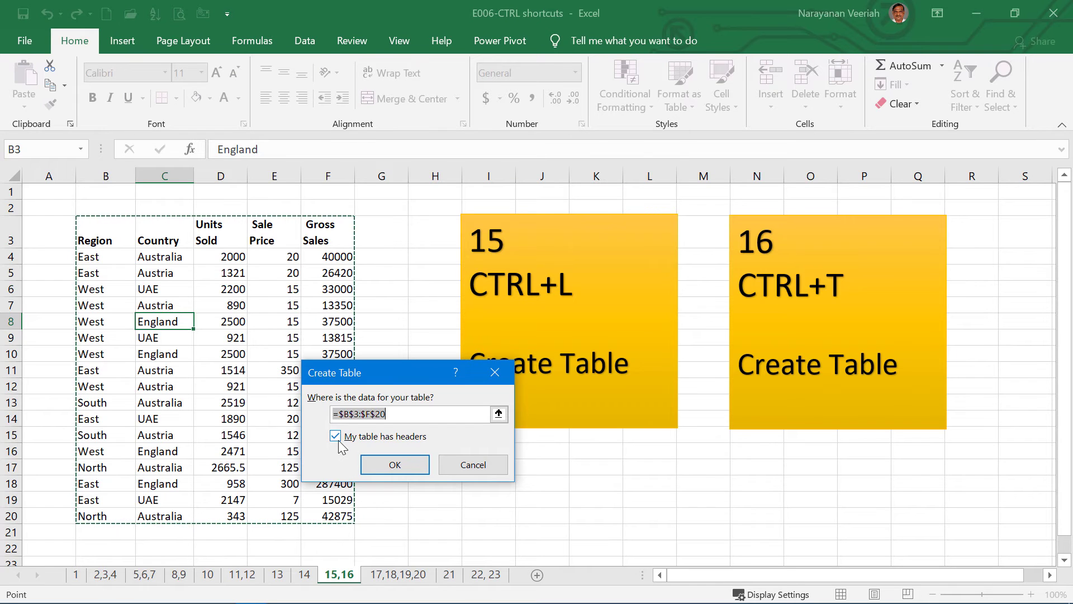
click(380, 471)
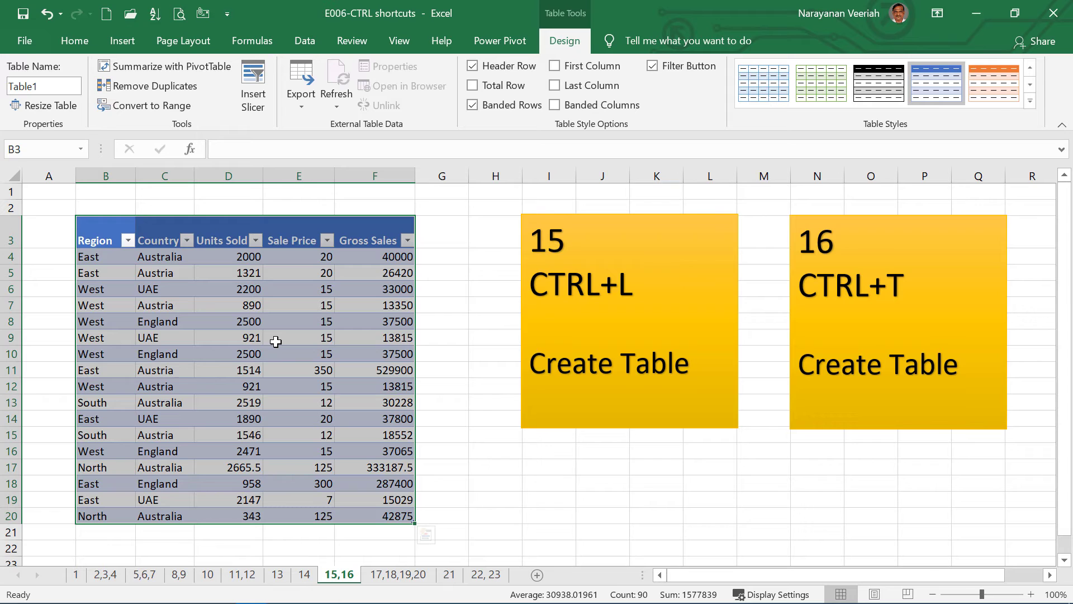
Undo that table, then recreate it with headers using Ctrl+T.
key(ctrl+z)
click(152, 290)
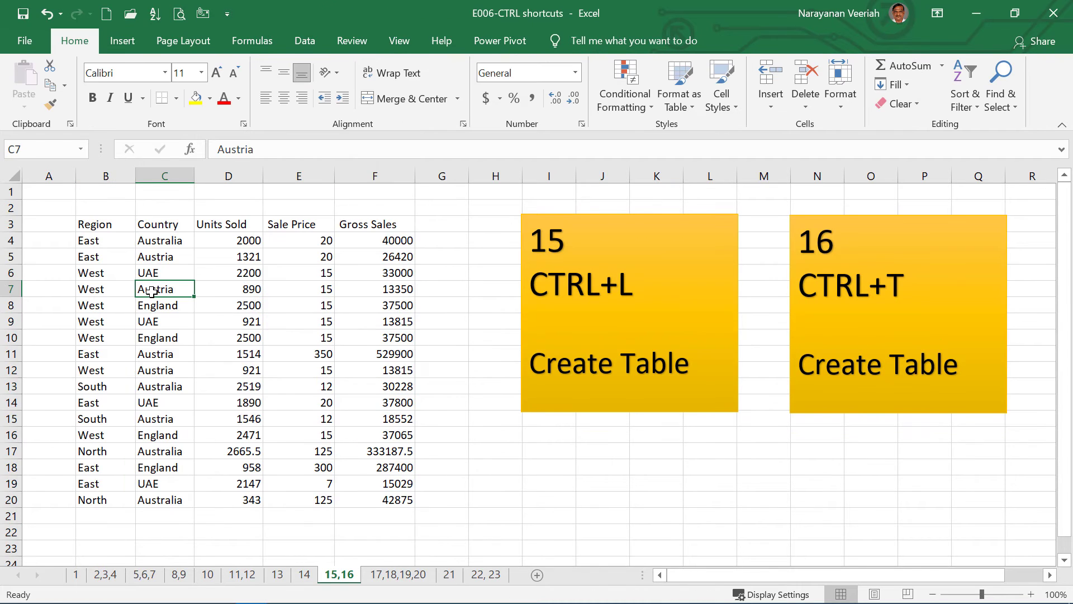
key(ctrl+t)
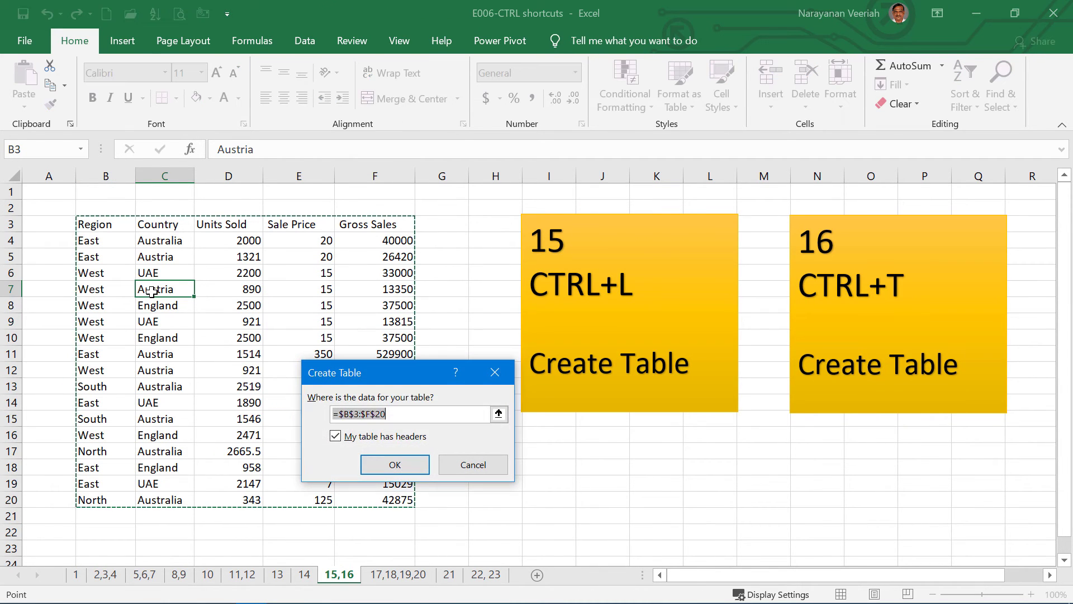
click(393, 472)
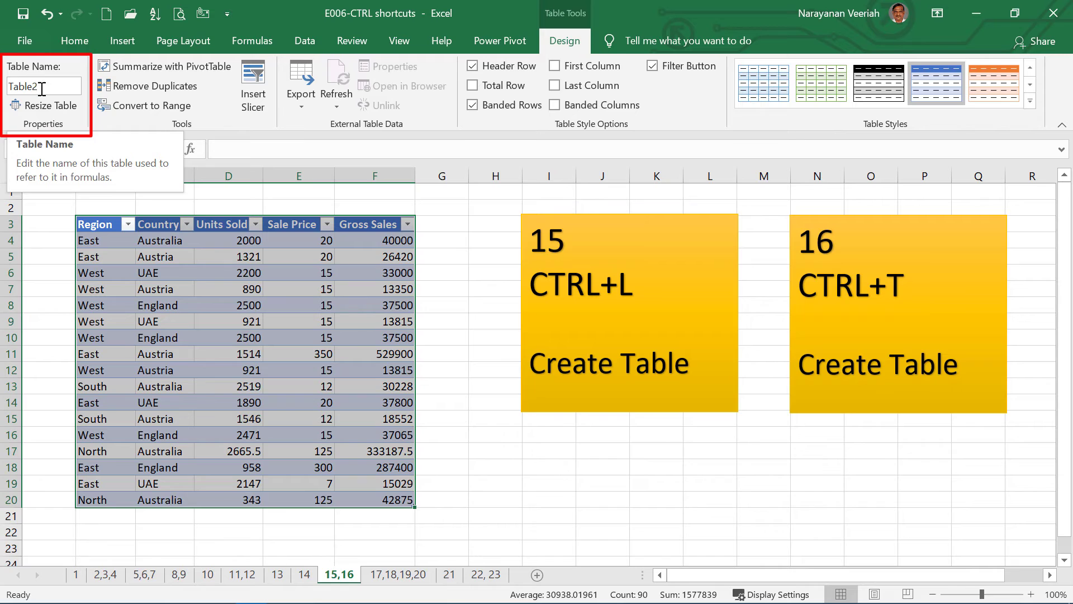
click(159, 109)
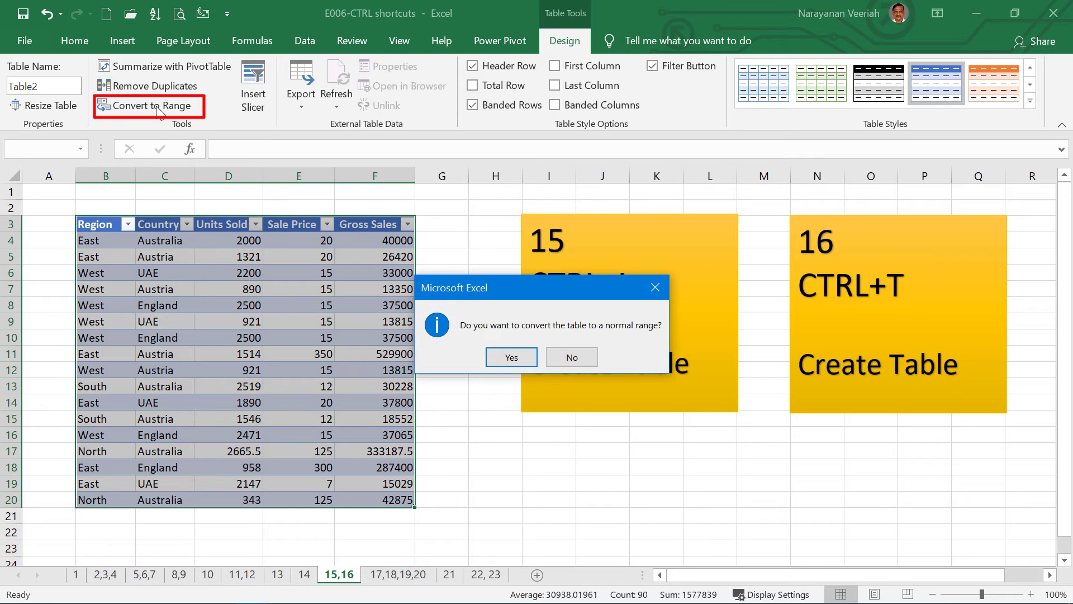
click(511, 358)
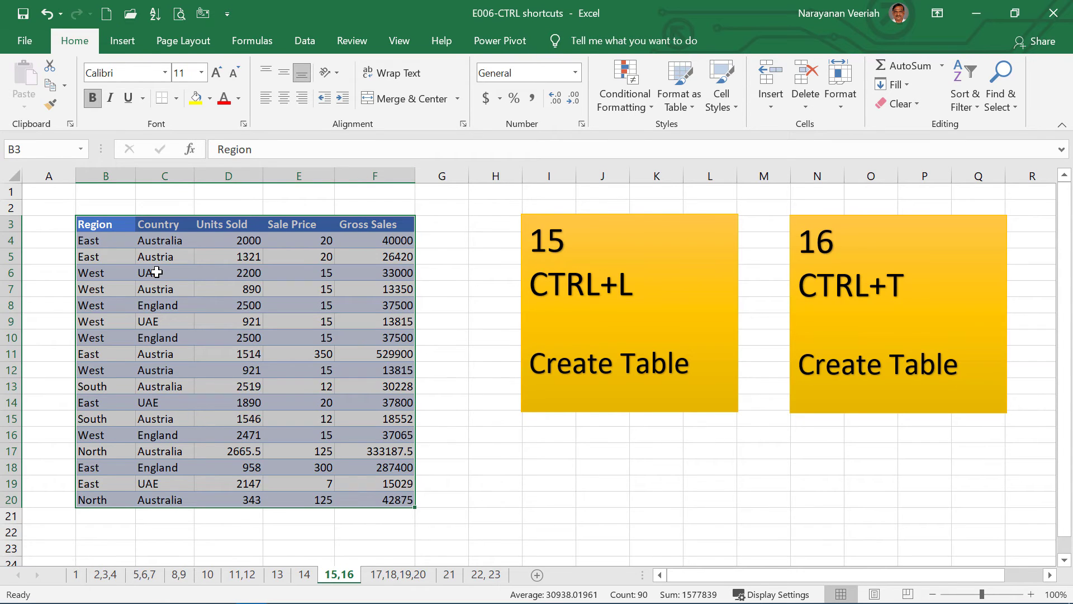
key(ctrl+t)
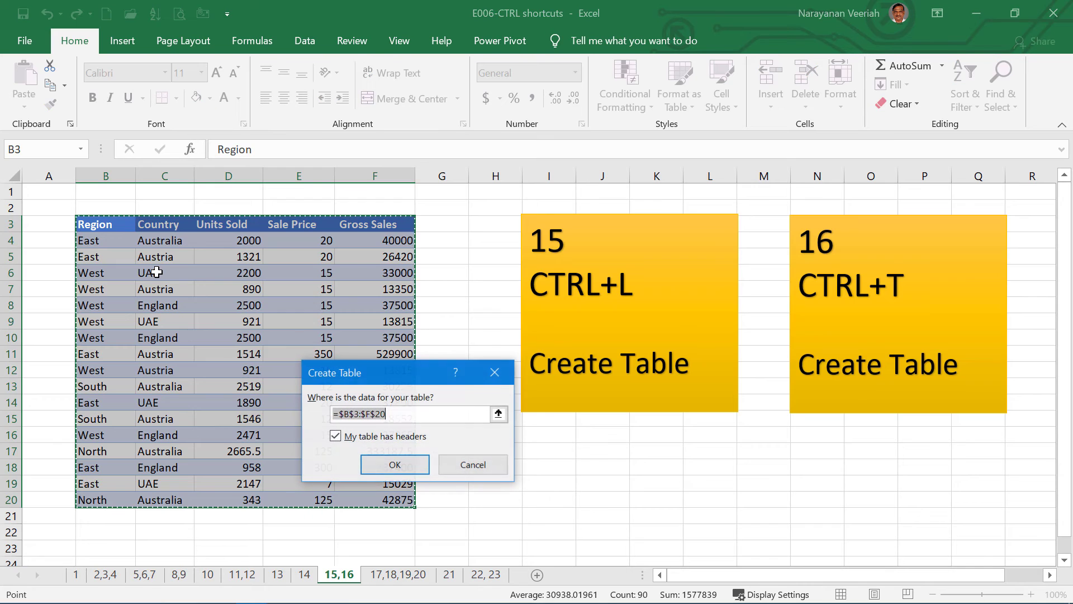
click(397, 458)
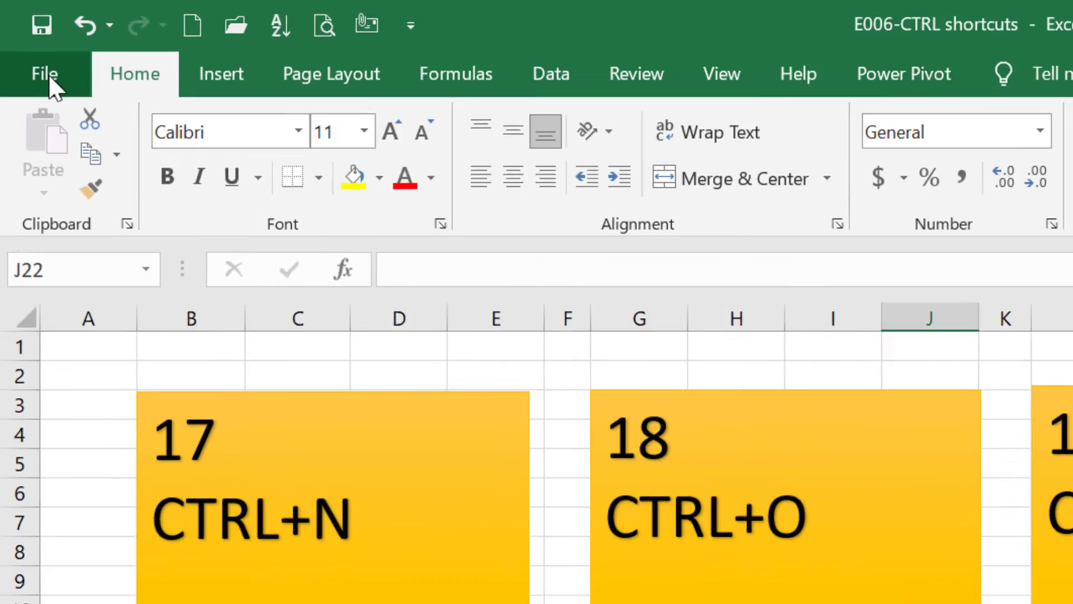
Create blank workbook Book1 with Ctrl+N, then minimize it to return to the shortcuts workbook.
click(77, 119)
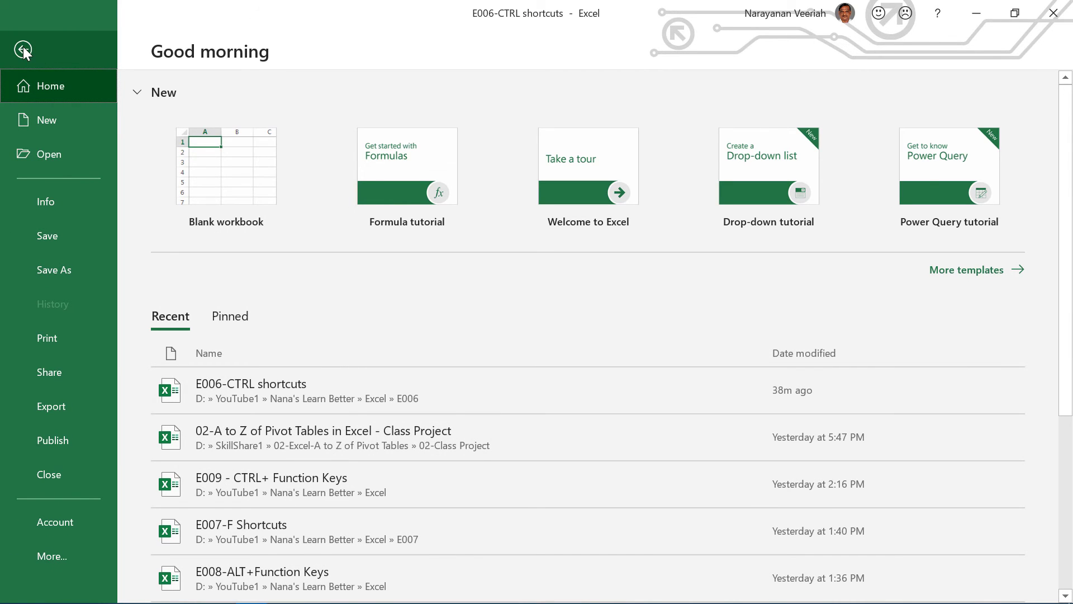
click(23, 50)
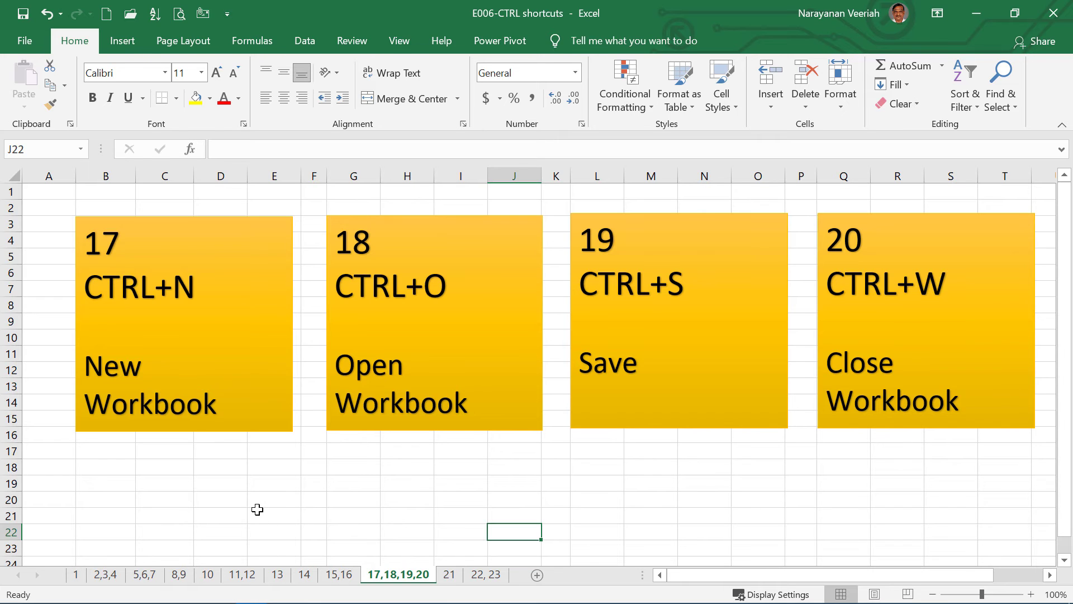
key(ctrl+n)
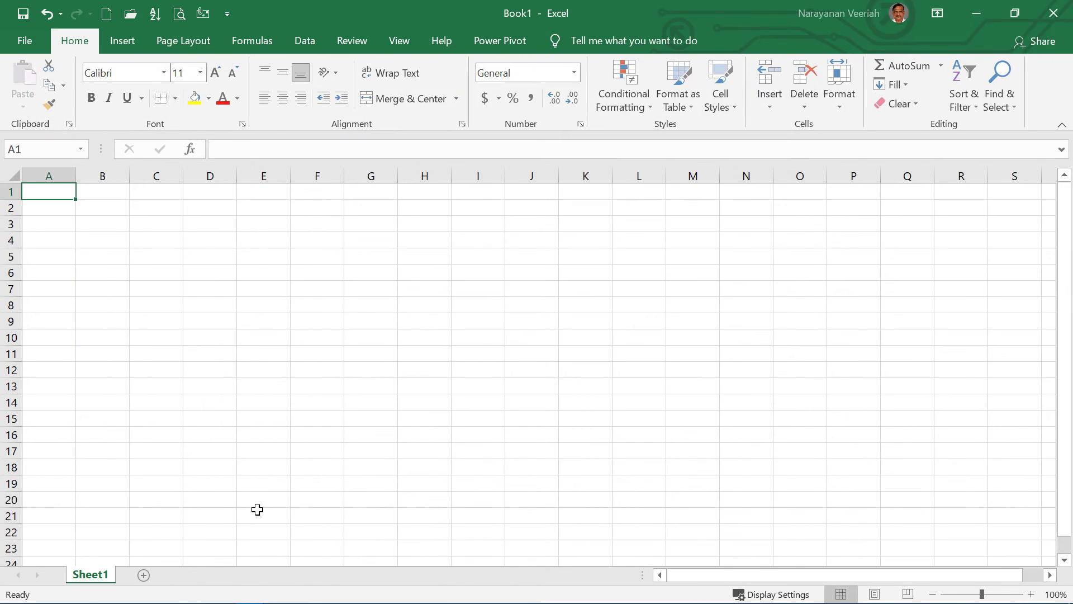
click(975, 13)
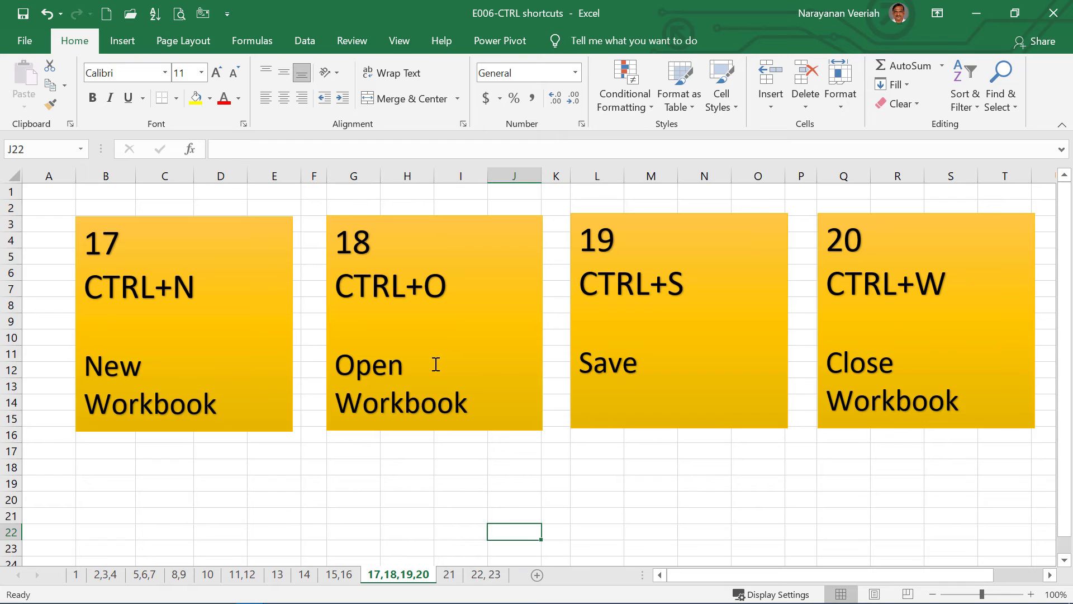
key(ctrl+o)
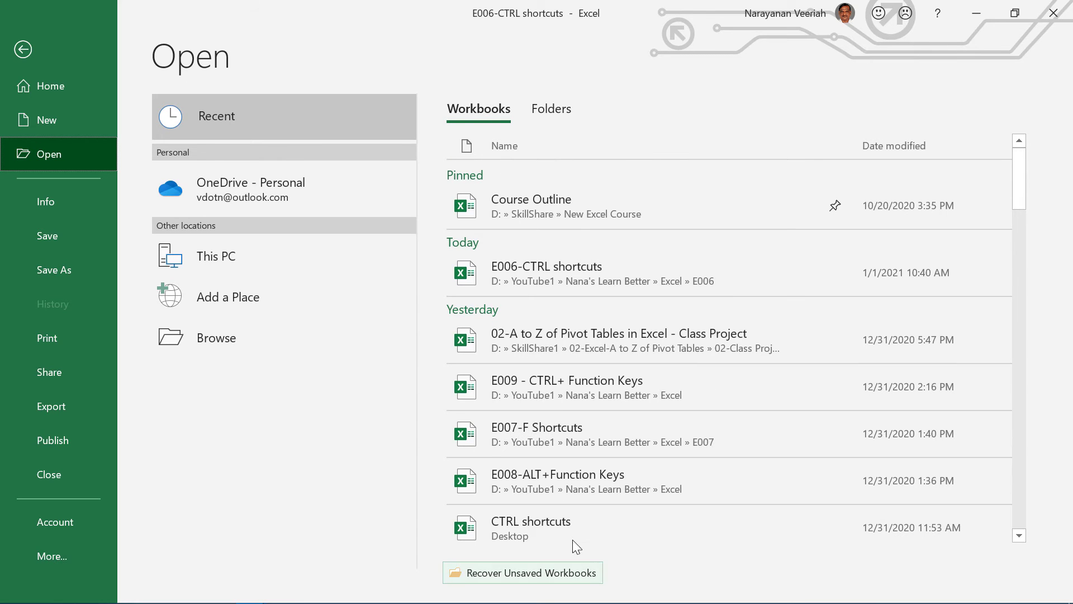
click(545, 113)
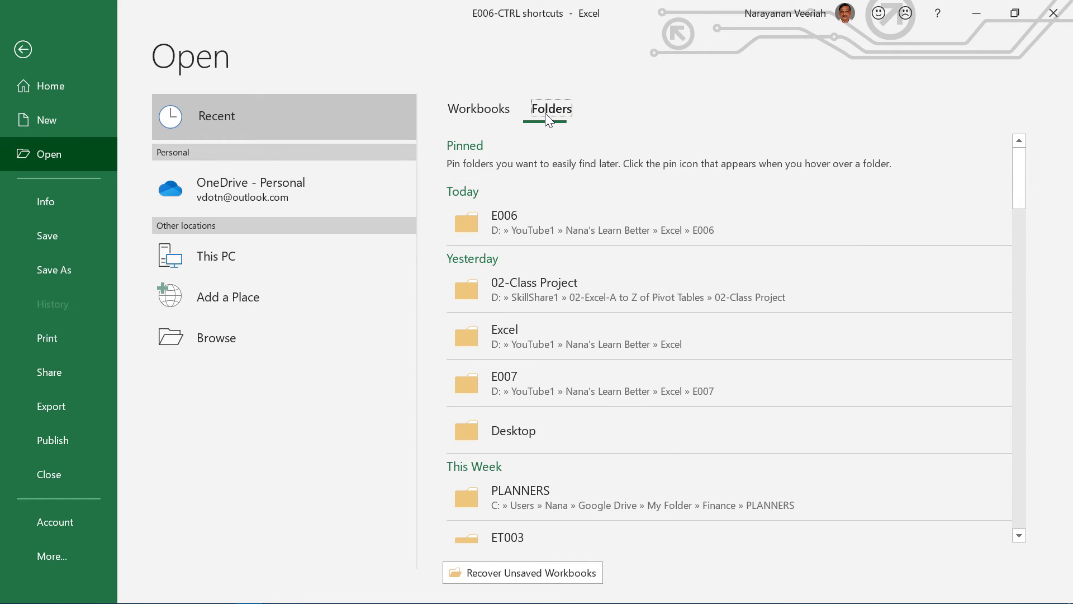
click(474, 109)
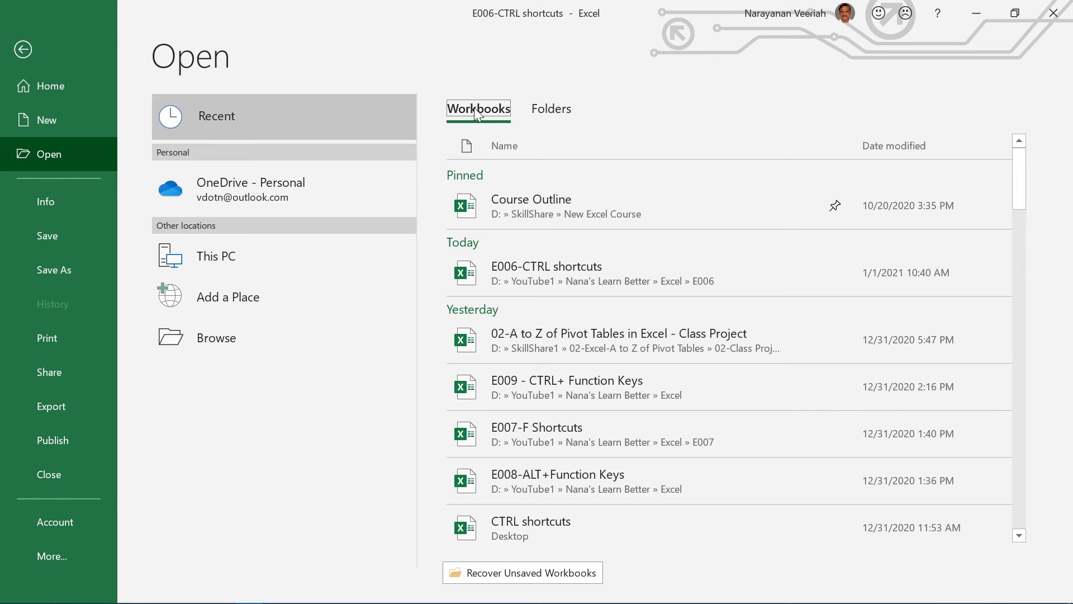
click(22, 50)
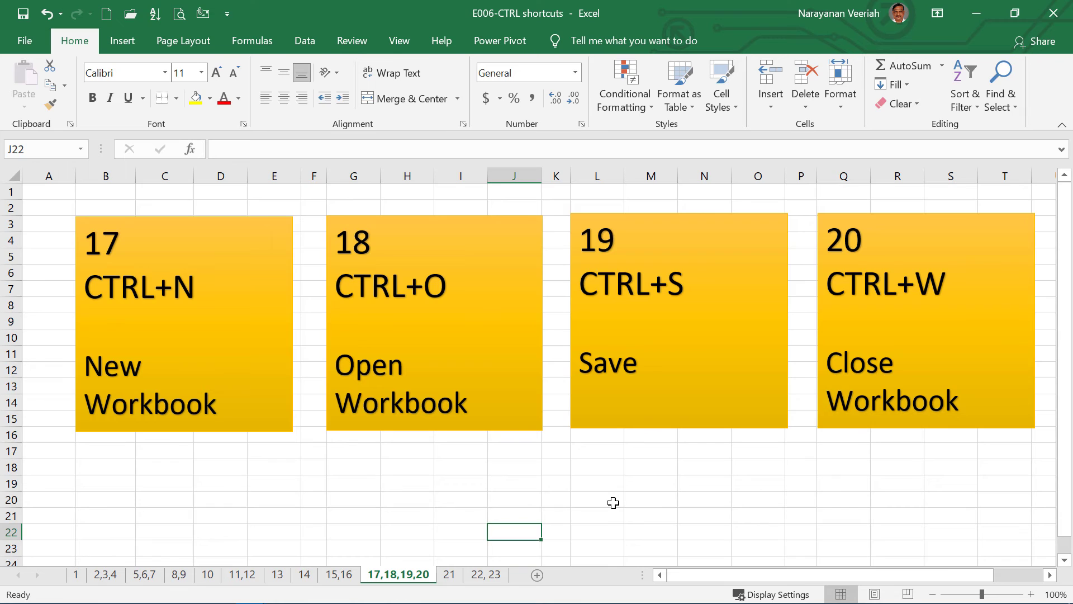
Save the CTRL shortcuts workbook with Ctrl+S, then bring the Book1 window forward.
click(486, 504)
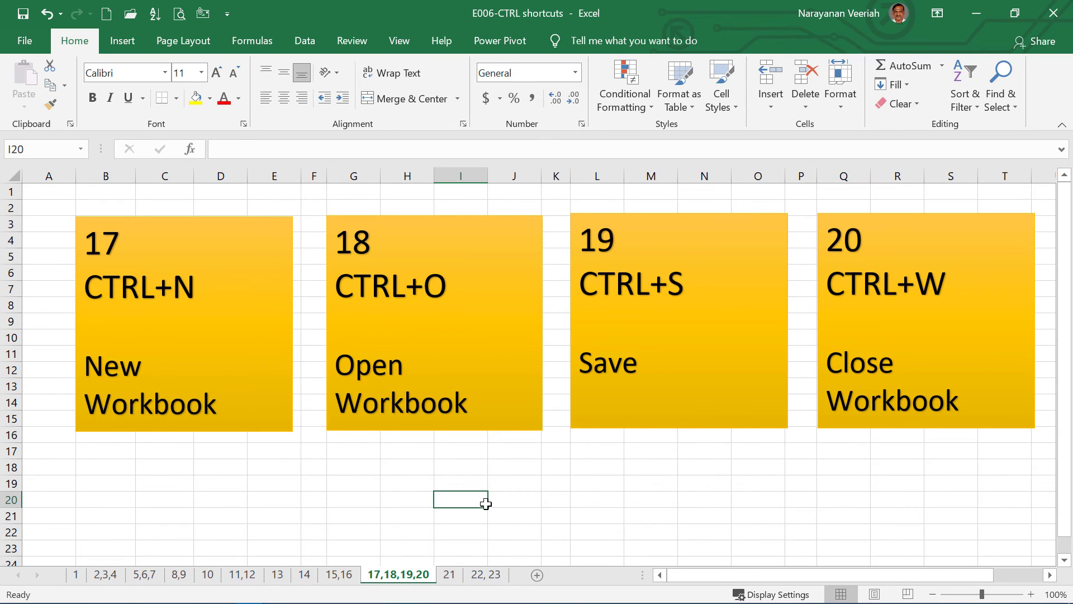
key(ctrl+s)
mouse_move(250, 597)
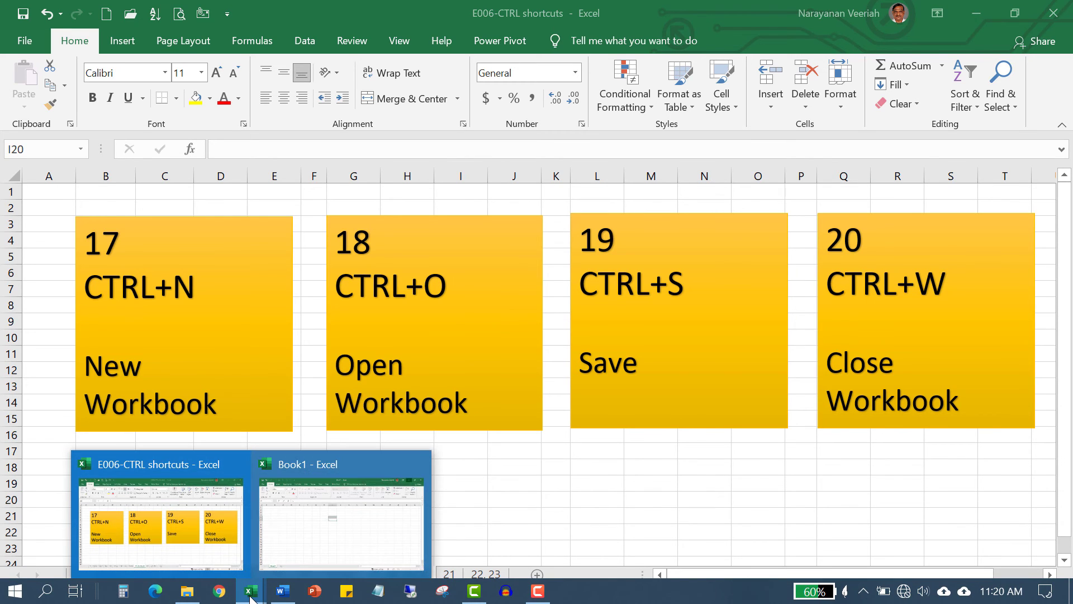
click(319, 546)
Cancel Book1's Ctrl+S save prompt and close Book1 with Ctrl+W without saving.
click(610, 448)
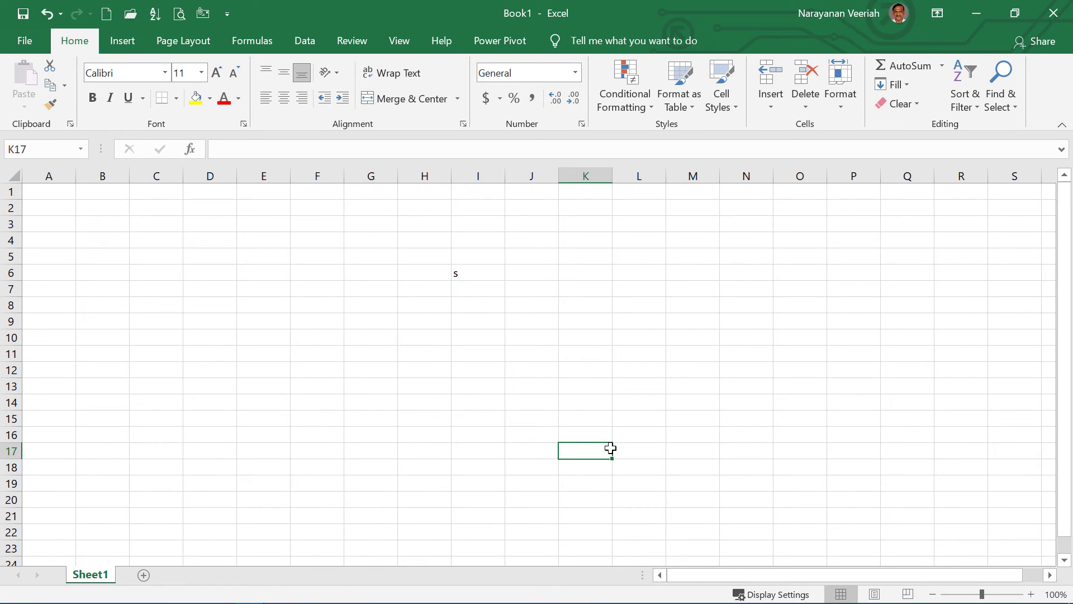
key(ctrl+s)
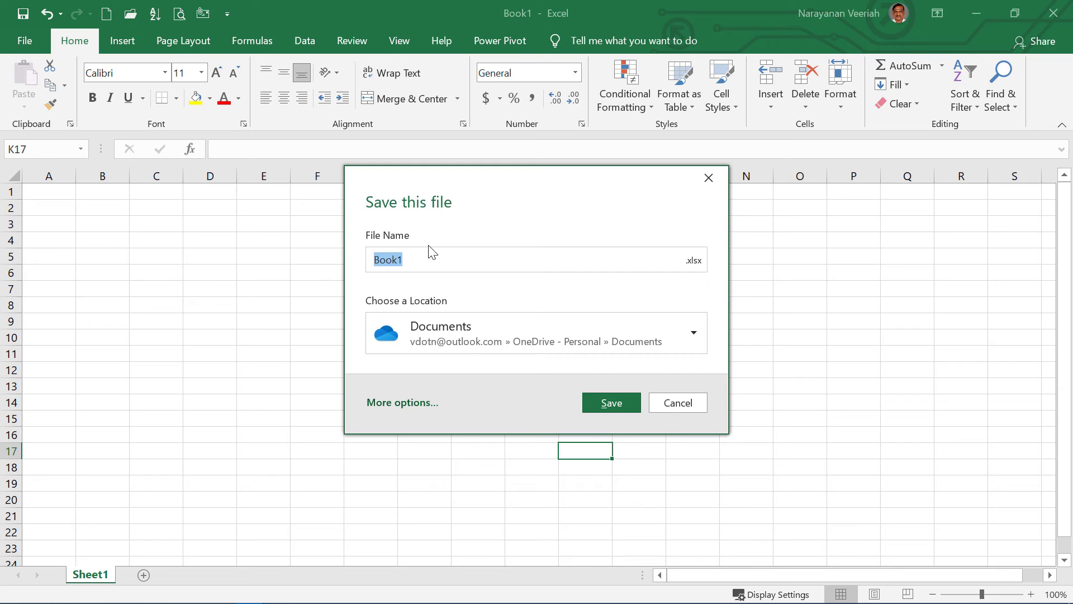
click(693, 408)
key(ctrl+w)
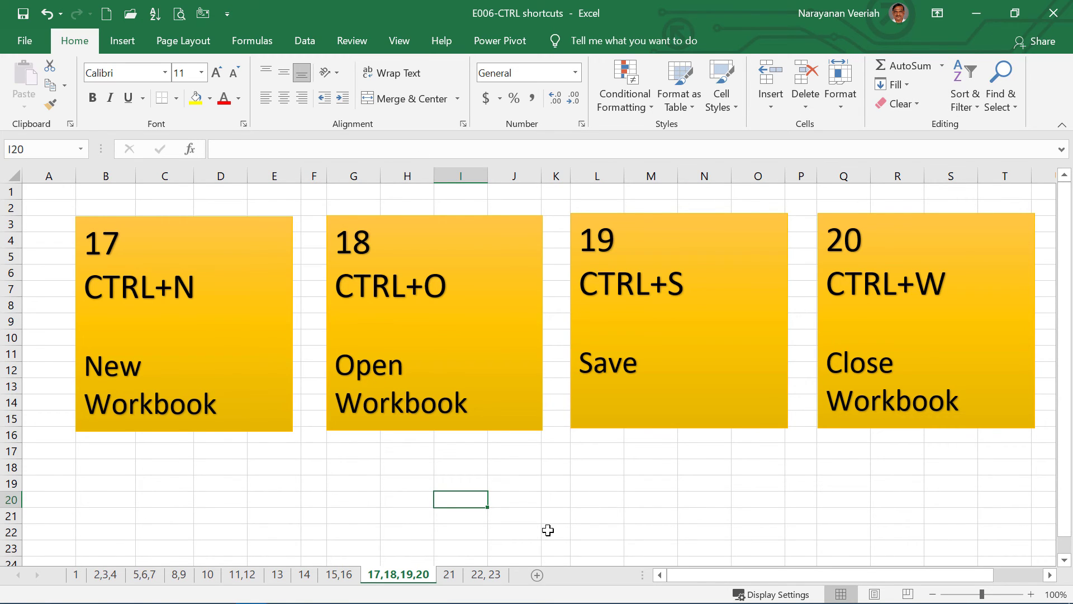
Create and close blank Book2, then cancel closing the shortcuts workbook so it stays open.
key(ctrl+n)
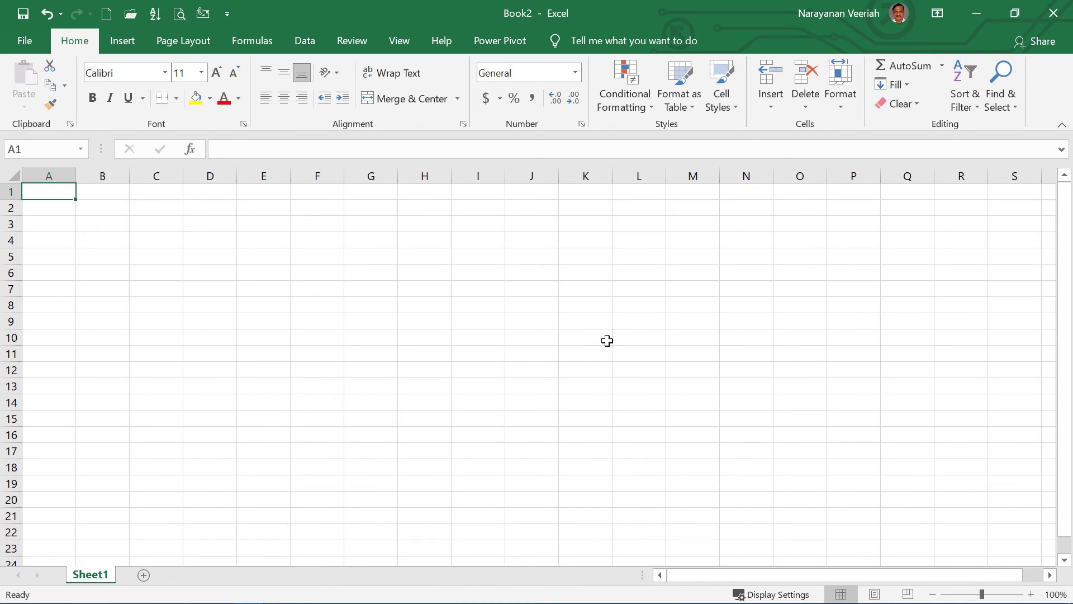
key(ctrl+w)
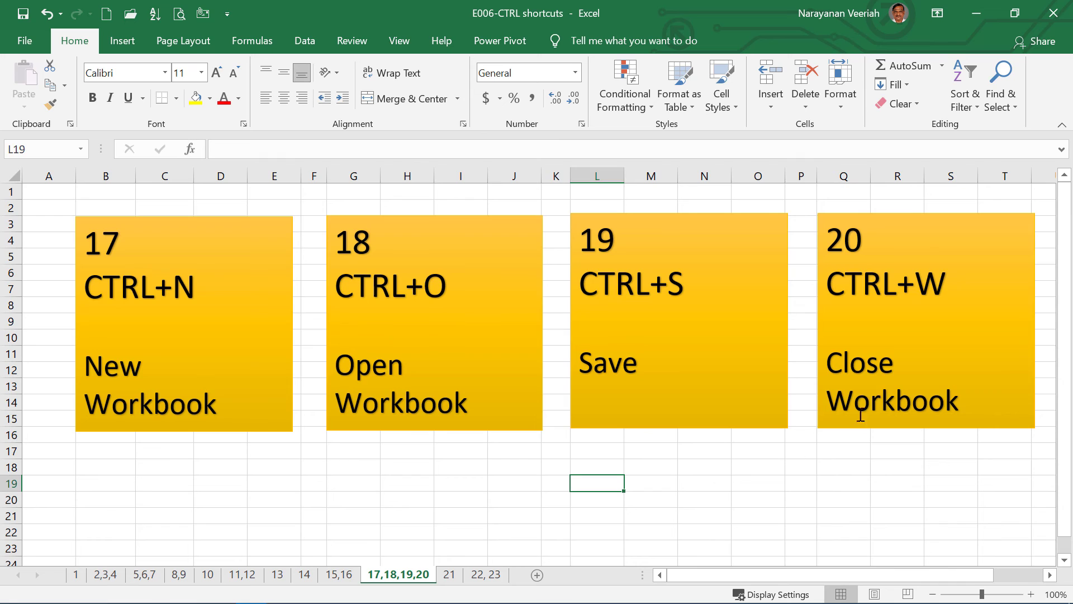
text(w)
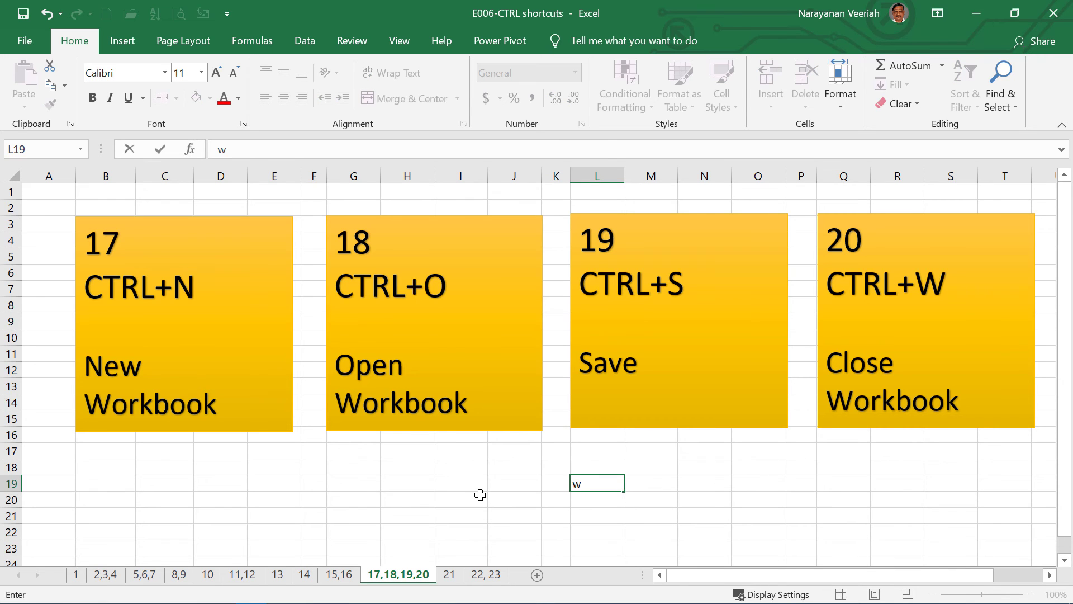
key(ctrl+w)
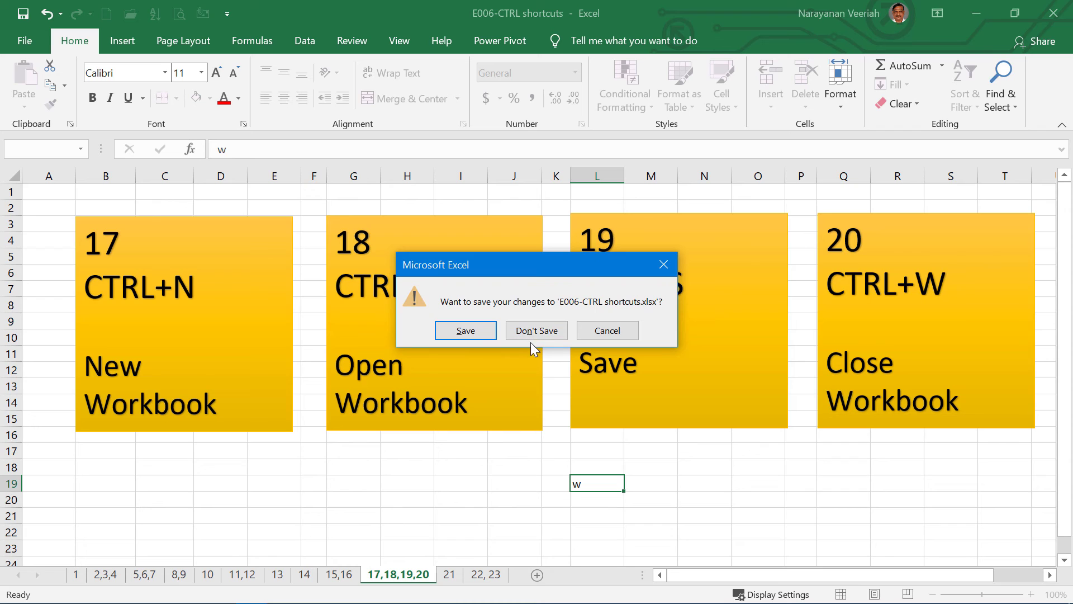
click(609, 334)
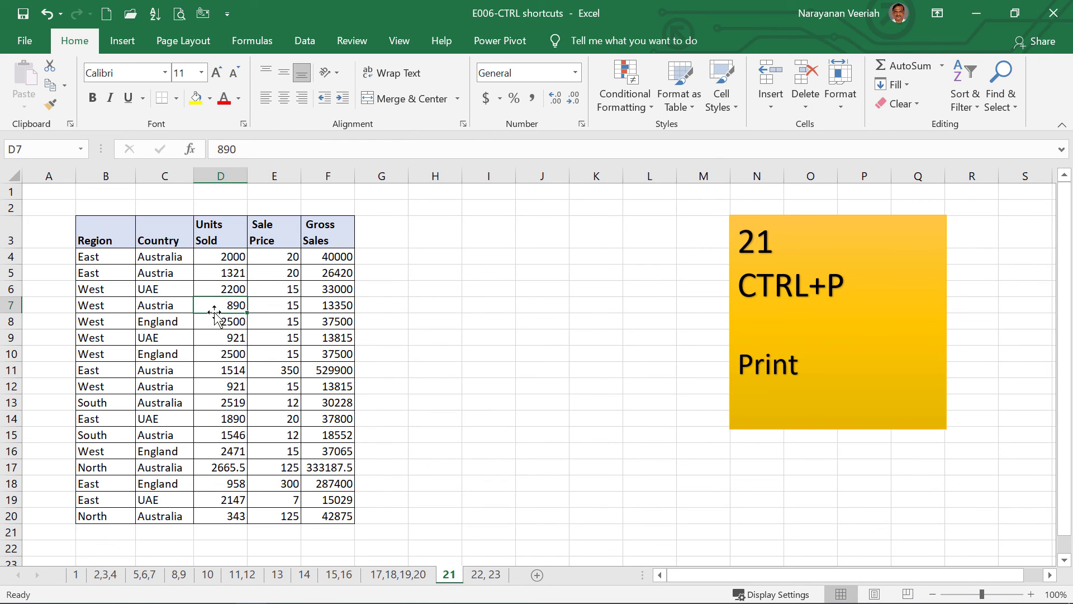
Show the Print preview of the sheet 21 sales table with Ctrl+P.
key(ctrl+p)
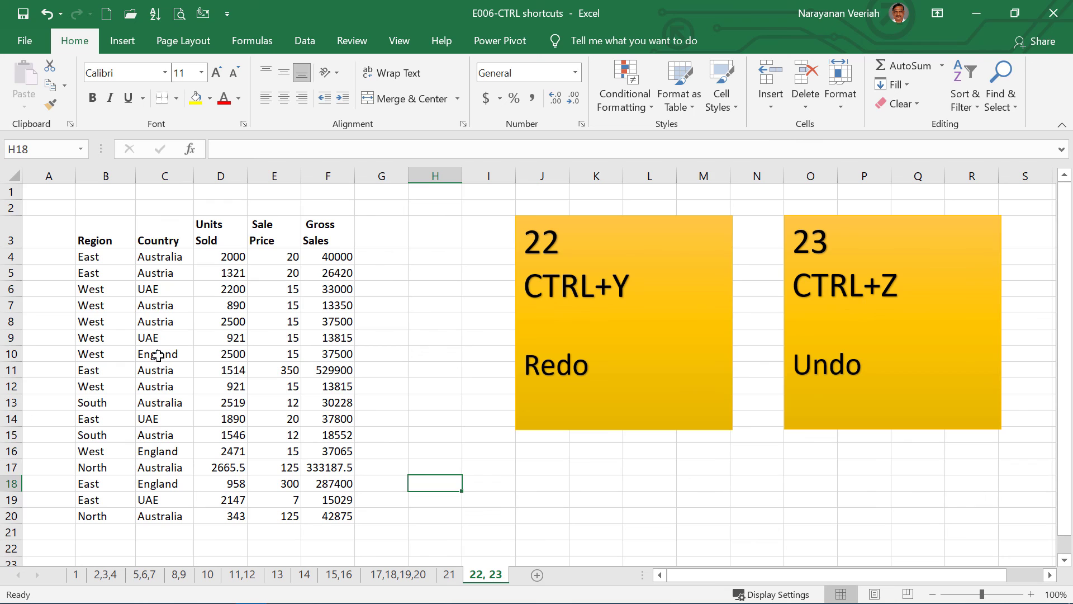
Delete the Country entries in C10:C20, then undo and redo twice, leaving them cleared.
drag(158, 356, 159, 516)
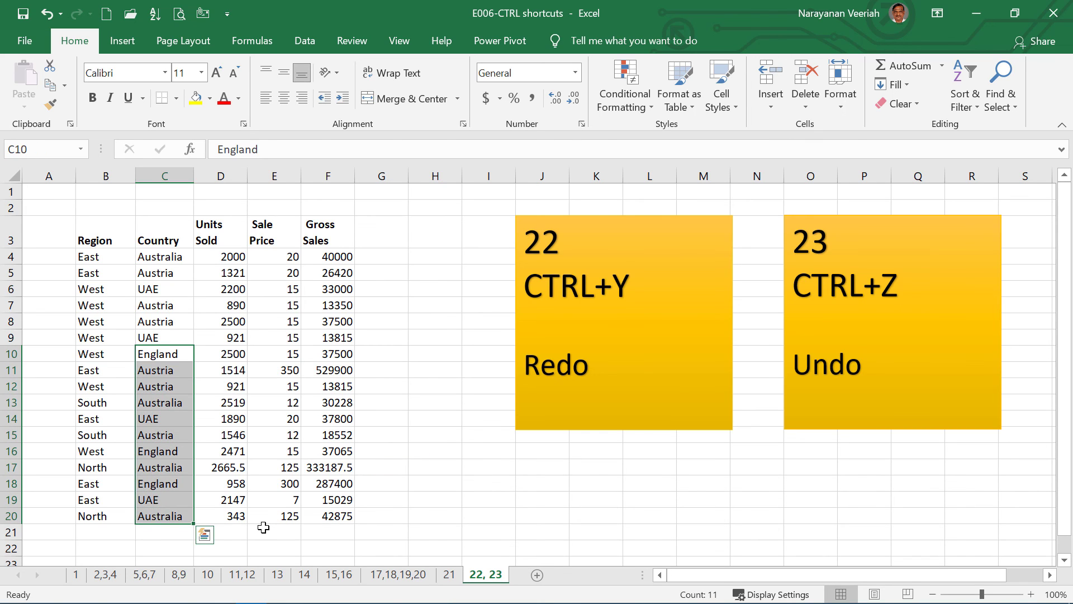
key(Delete)
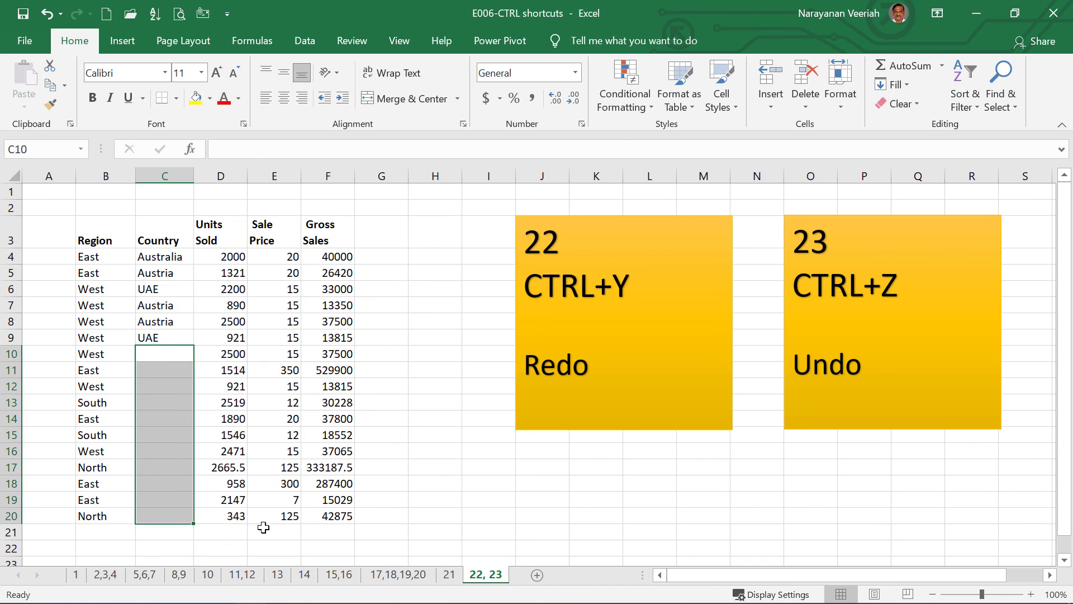
key(ctrl+z)
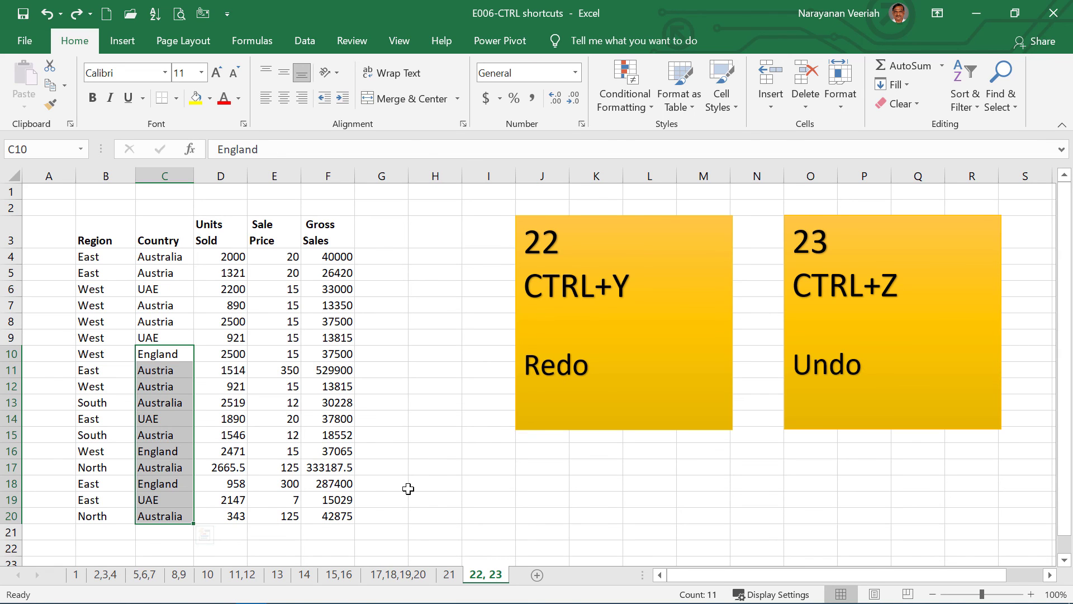
key(ctrl+y)
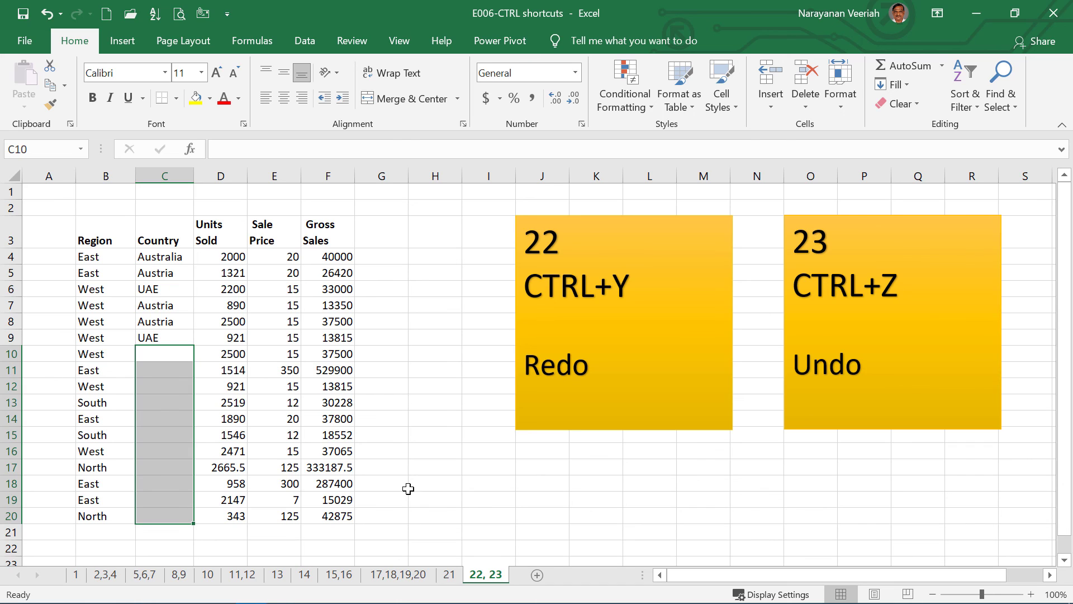
key(ctrl+z)
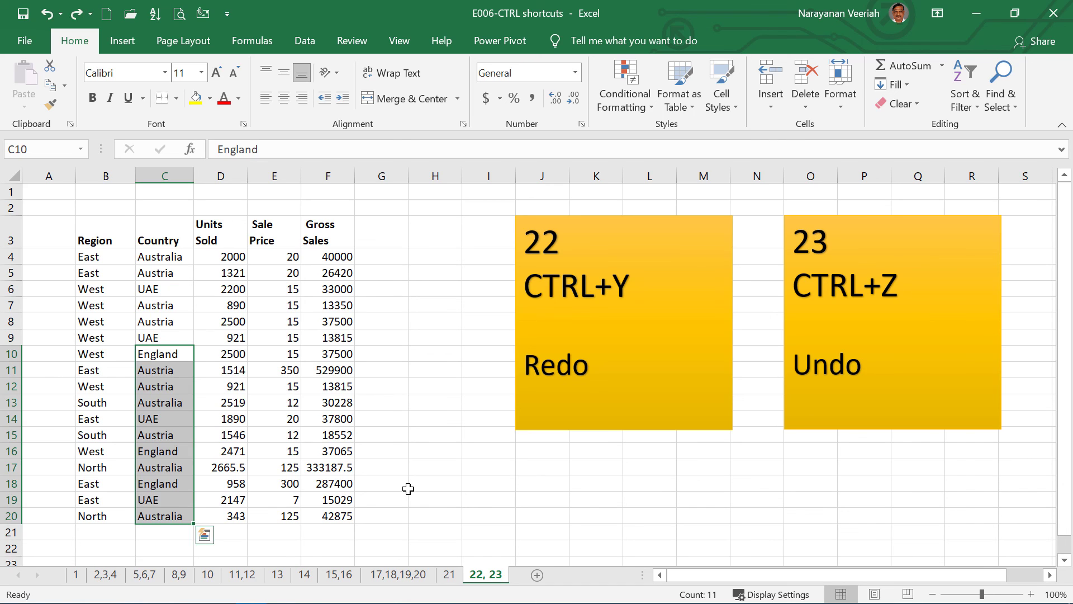
key(ctrl+y)
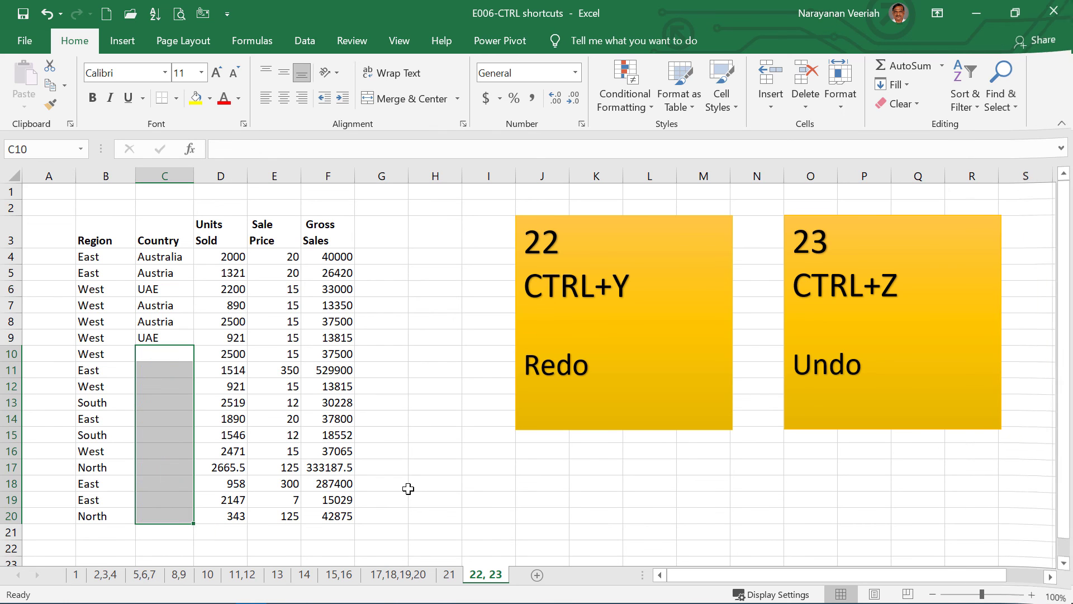